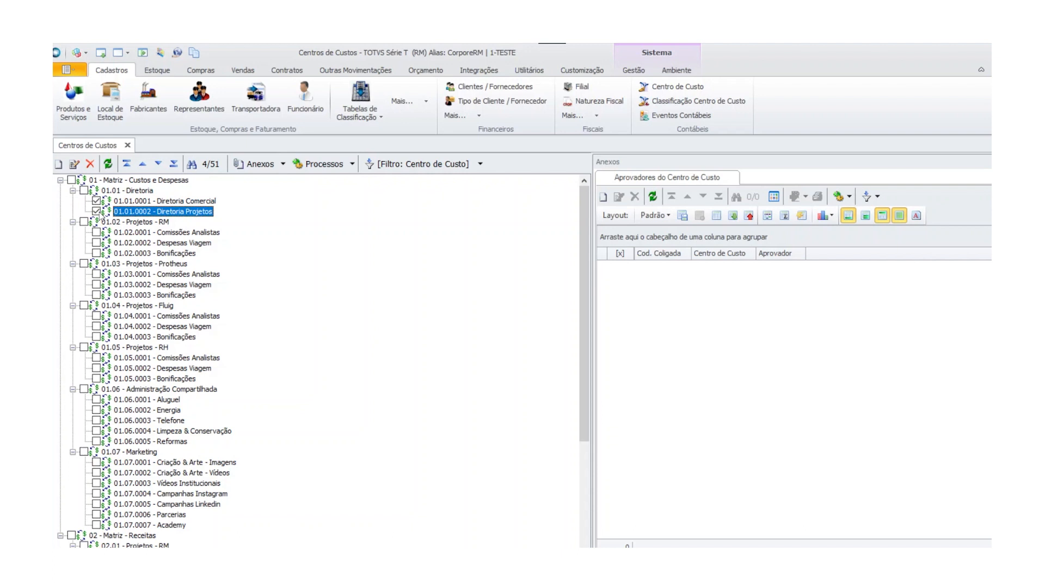
Run the Insere Aprovador do Centro de Custo visual formula on the checked cost centers with diretor (Diretor da Empresa) as approver
click(352, 164)
mouse_move(362, 206)
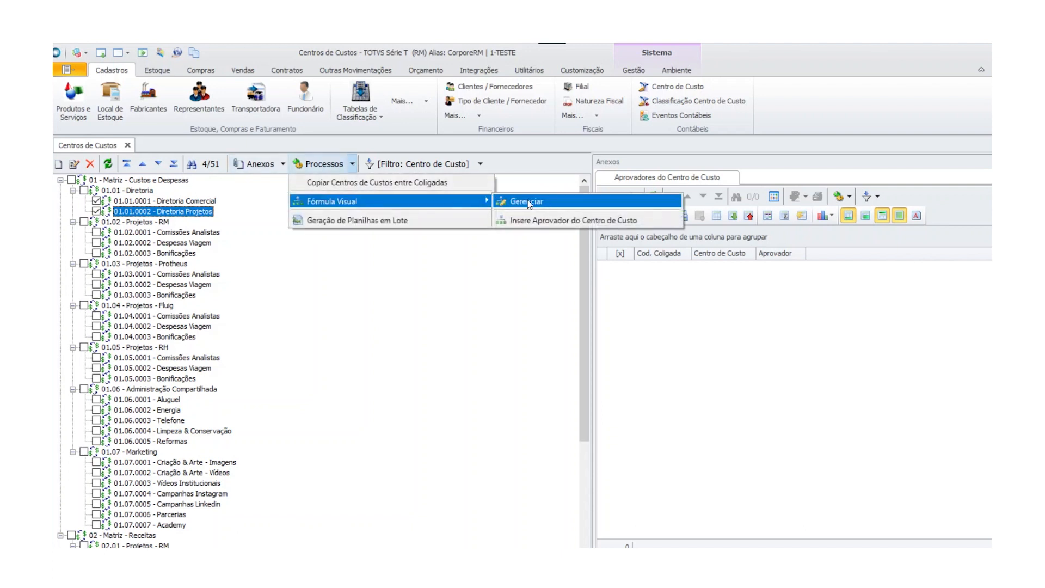
click(549, 221)
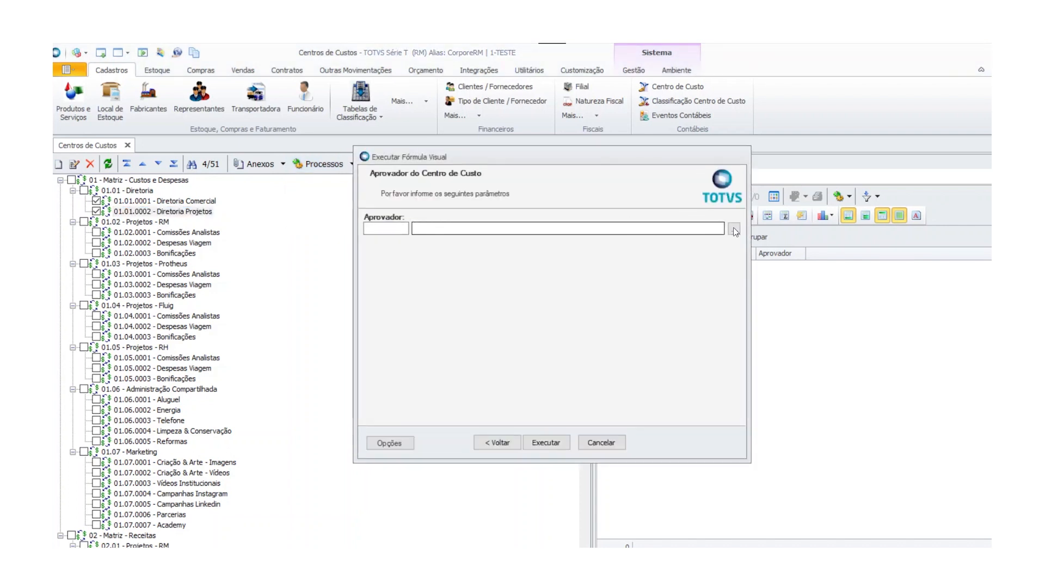
click(734, 230)
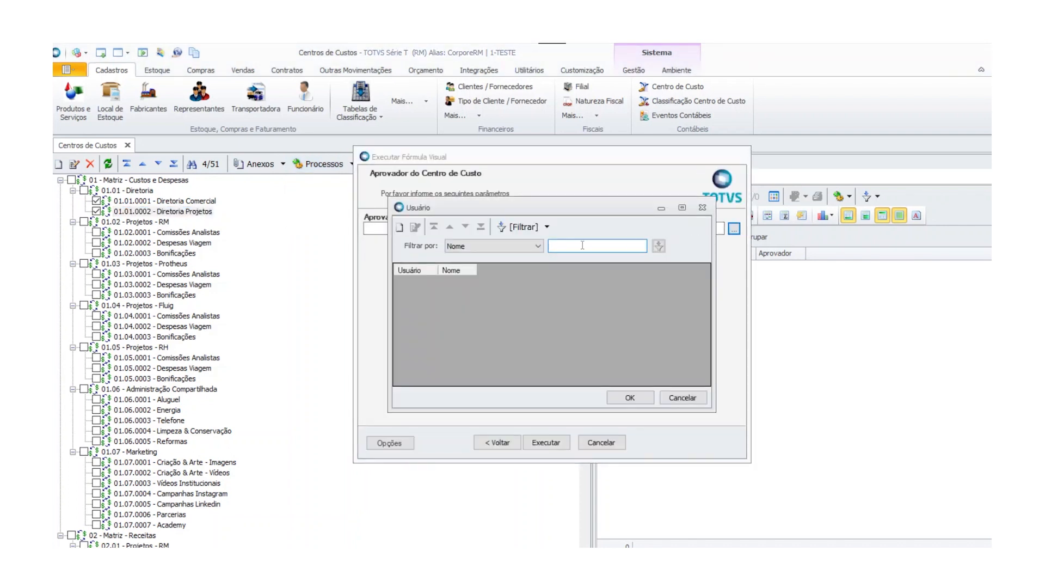
text(%)
key(Return)
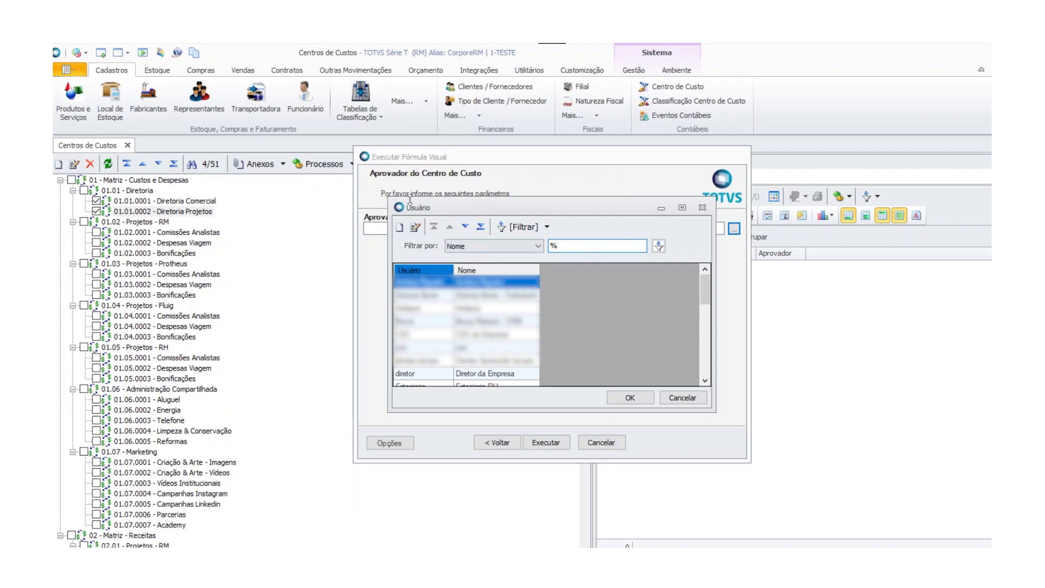
click(430, 376)
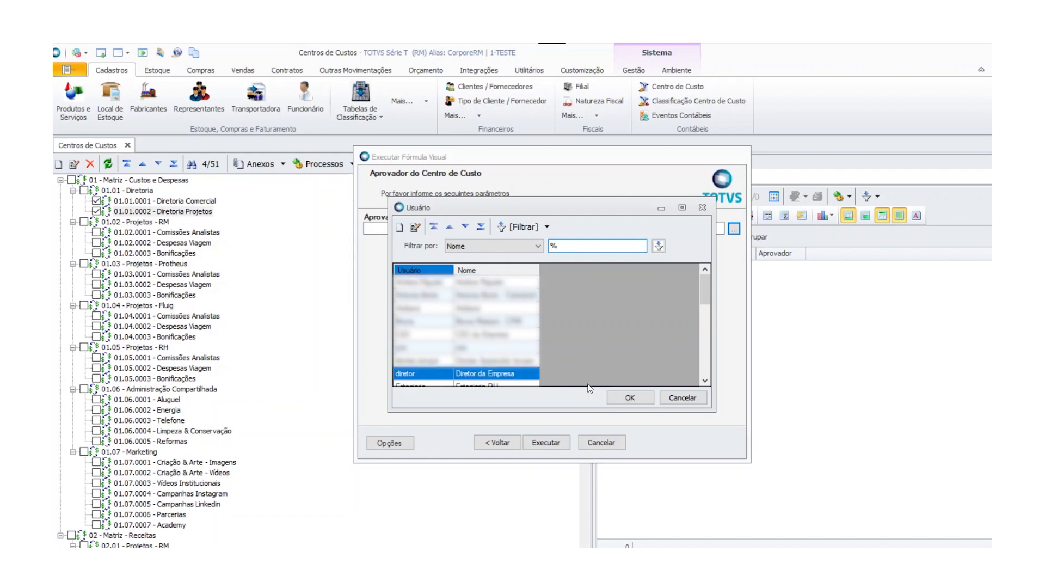
click(630, 398)
click(566, 439)
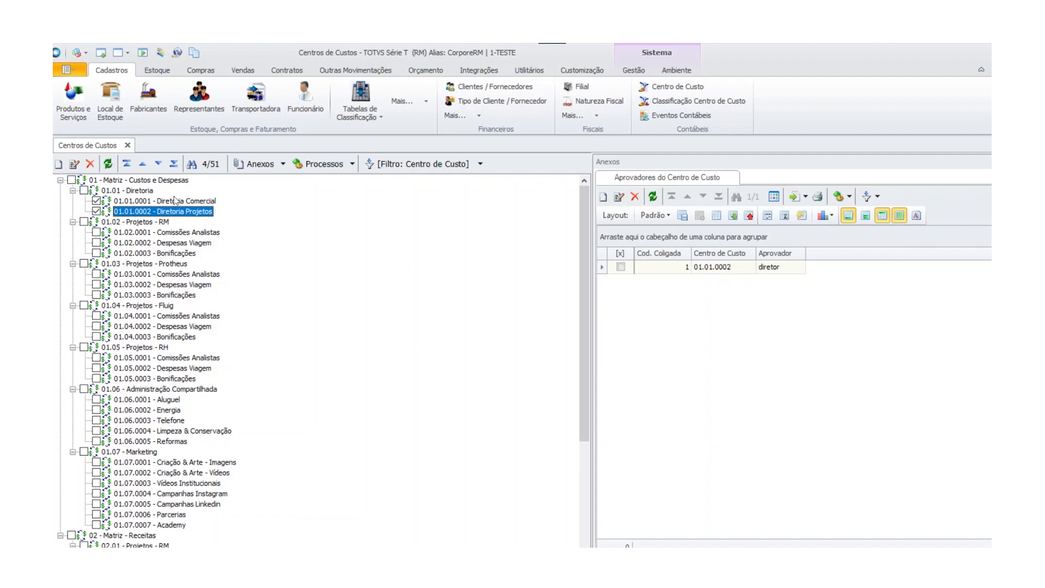
Review the approvers of Diretoria Comercial and Diretoria Projetos, opening and closing the 01.01.0002 approver record
click(167, 202)
click(170, 214)
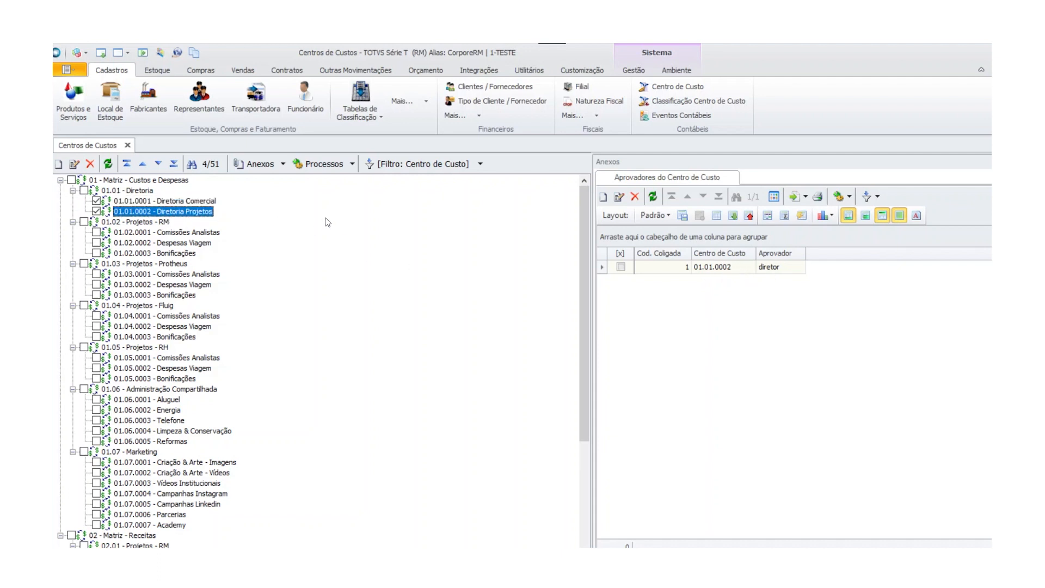
click(719, 271)
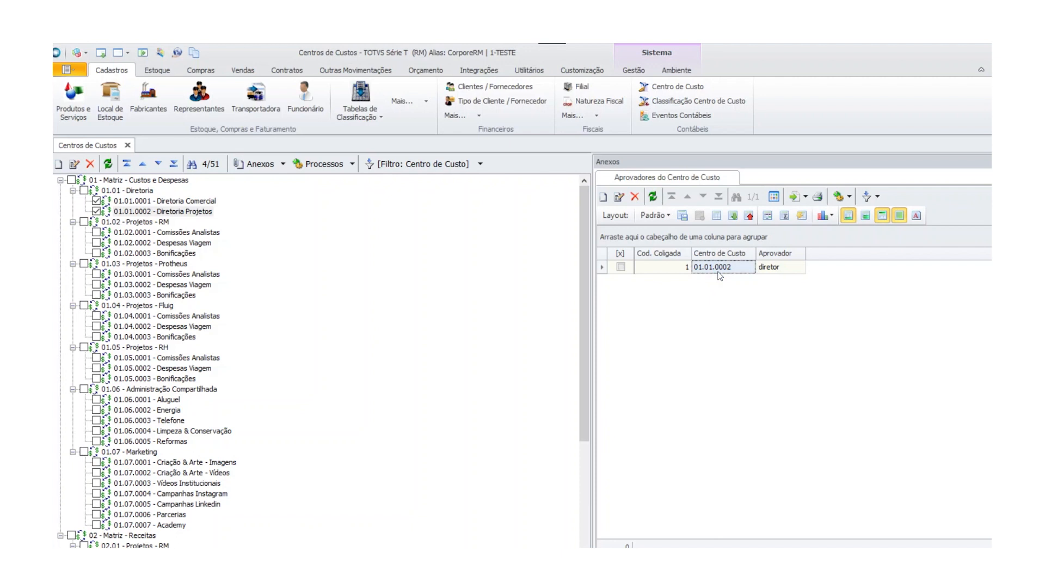
double_click(718, 272)
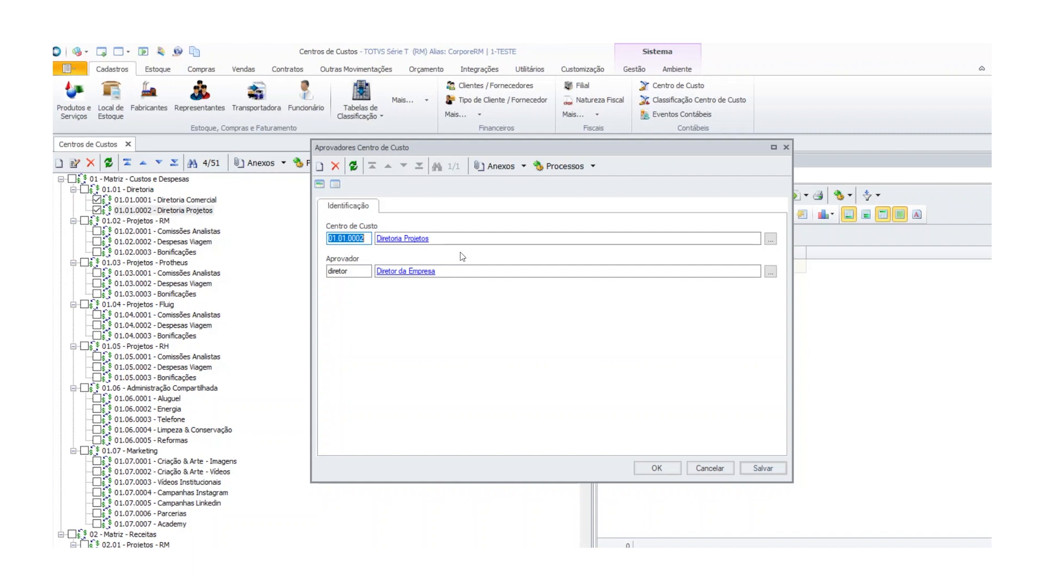
click(660, 470)
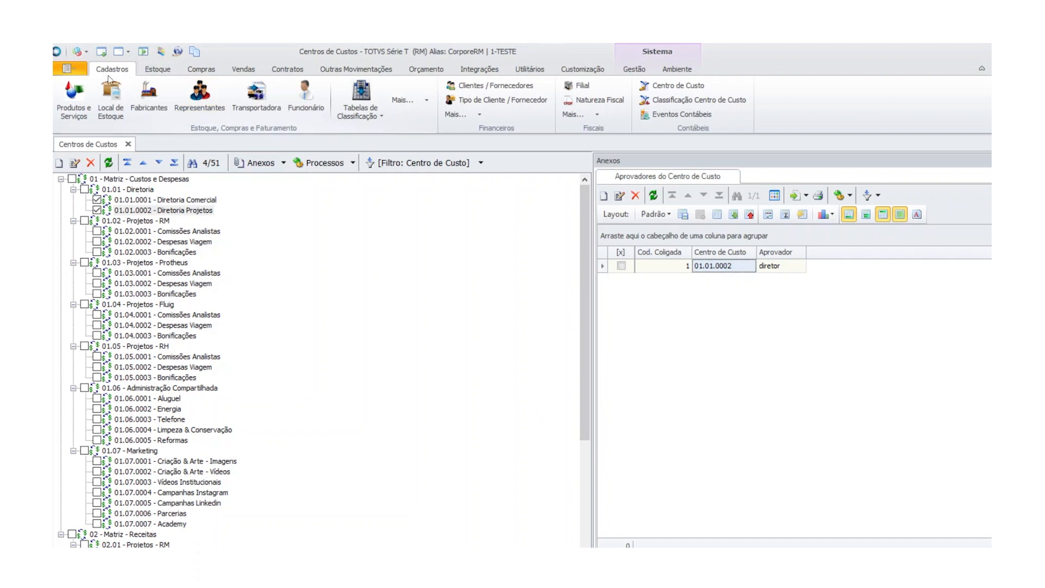
Switch to the Serviços Globais module and list the metadata tables using the Todos filter
click(73, 67)
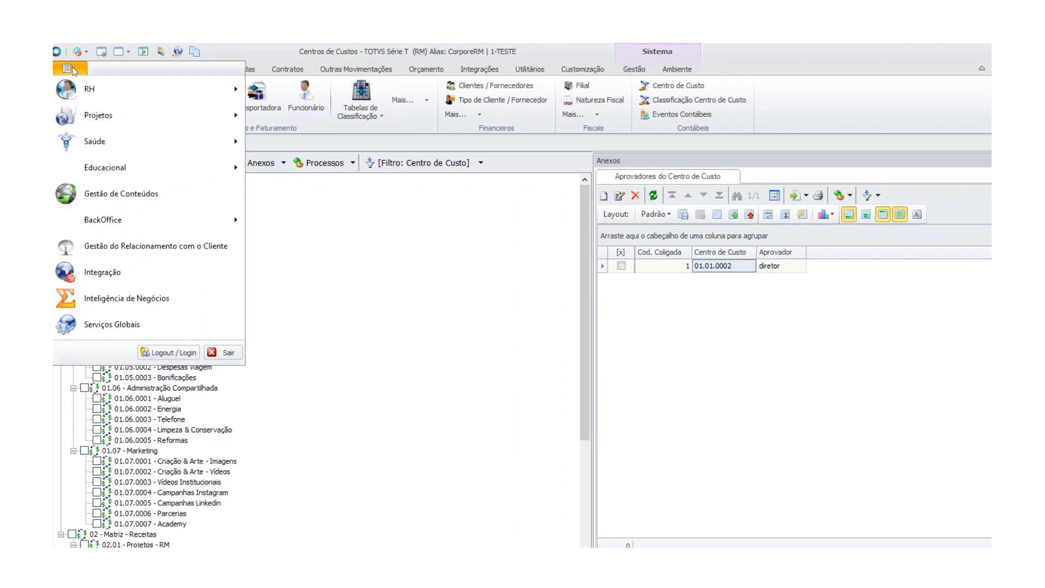
click(112, 324)
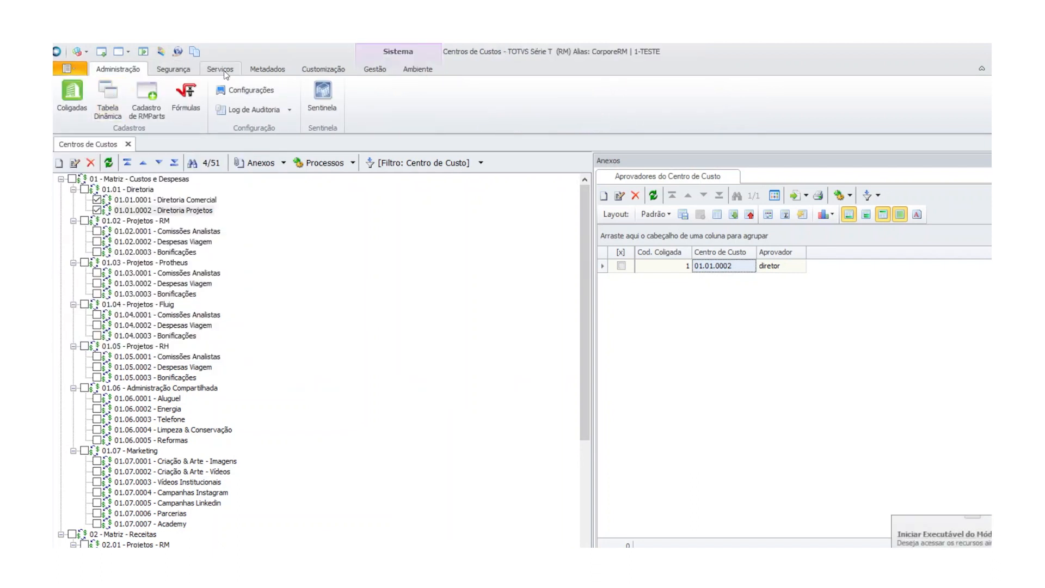
click(267, 69)
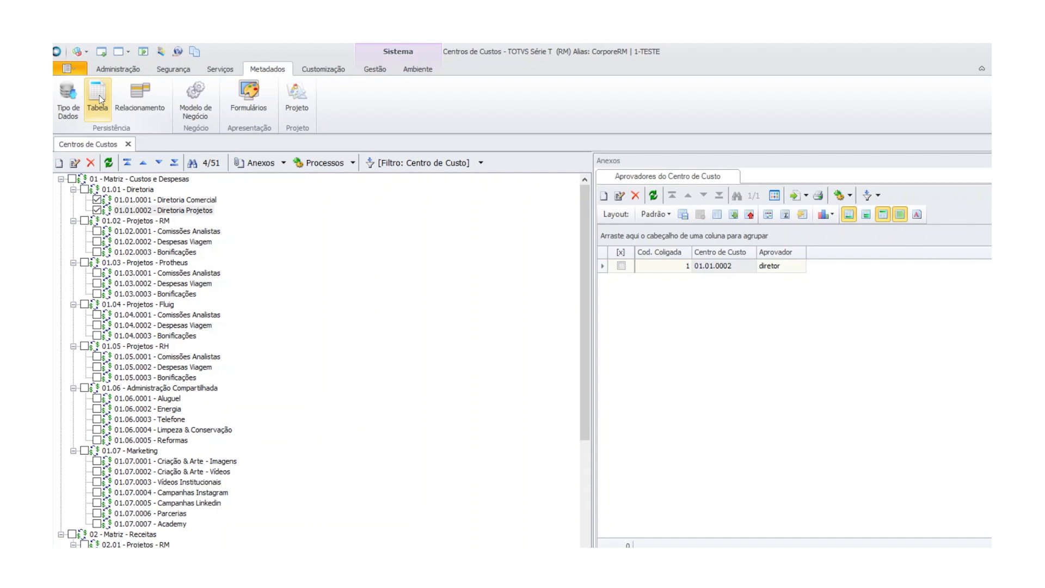
click(98, 99)
double_click(445, 192)
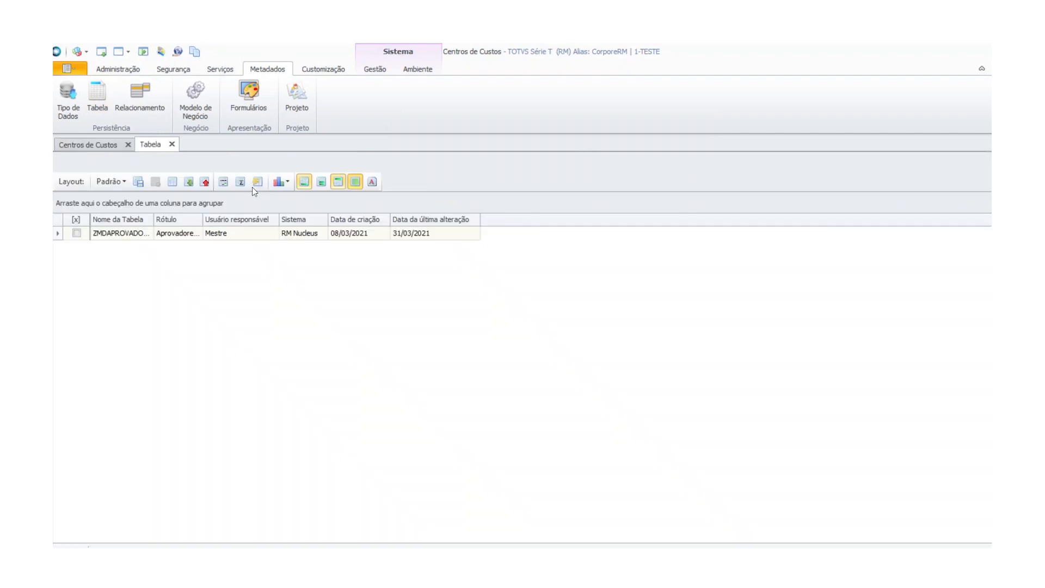
Open the approvers metadata table and examine its definition
click(220, 233)
double_click(220, 233)
click(144, 195)
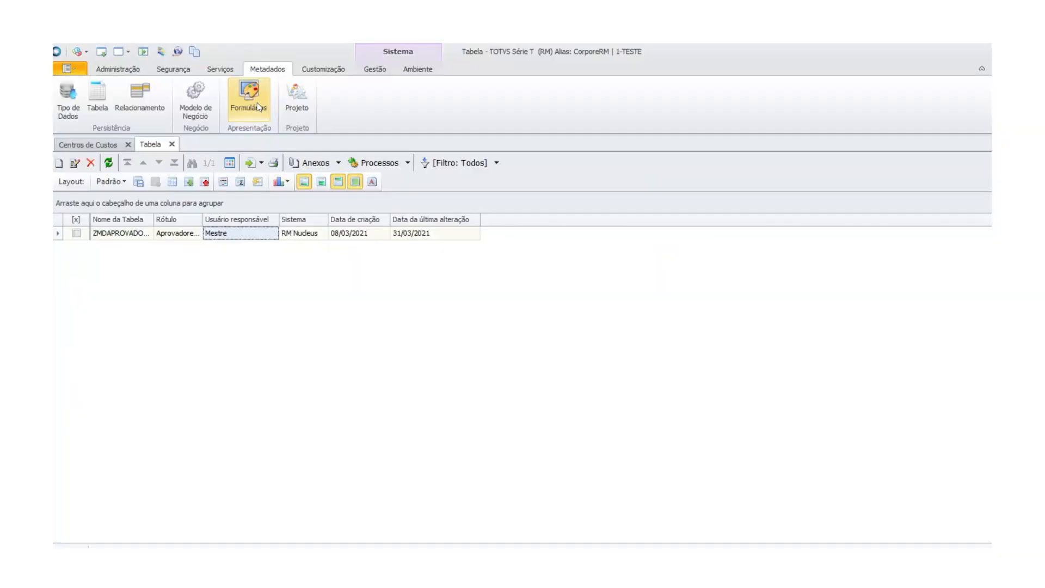
List the metadata forms with the Todos filter and examine the CODCOLIGADA, CODCCUSTO and APROVADOR controls of the ZMDAPROVADORES form
click(259, 106)
click(466, 192)
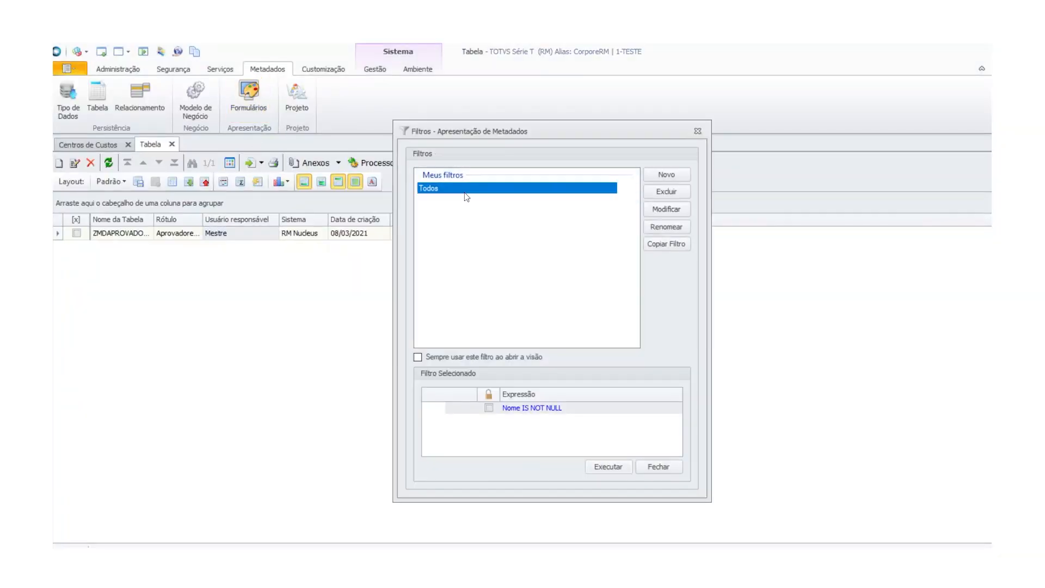
double_click(465, 192)
double_click(239, 240)
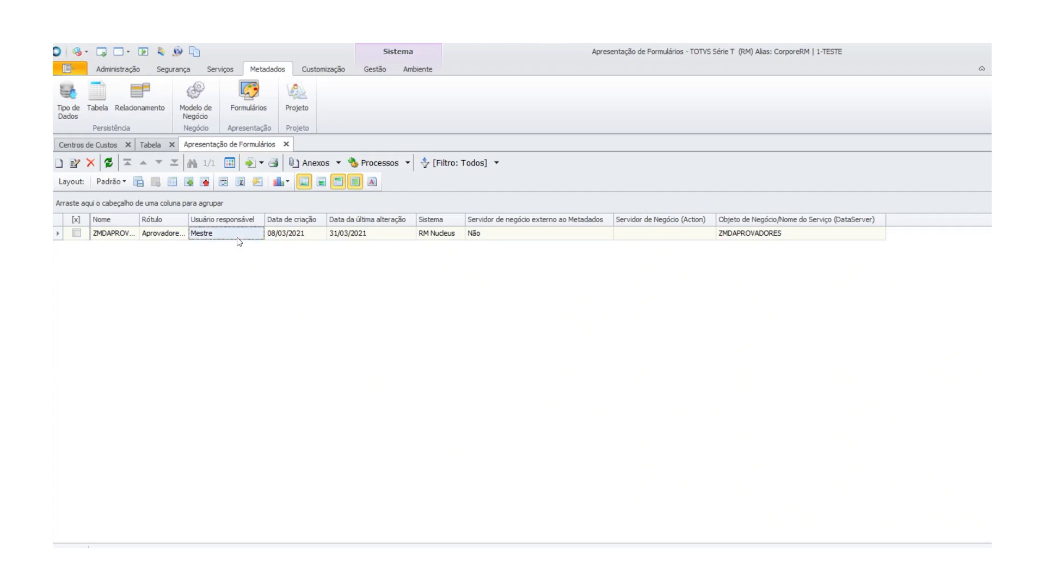
click(353, 73)
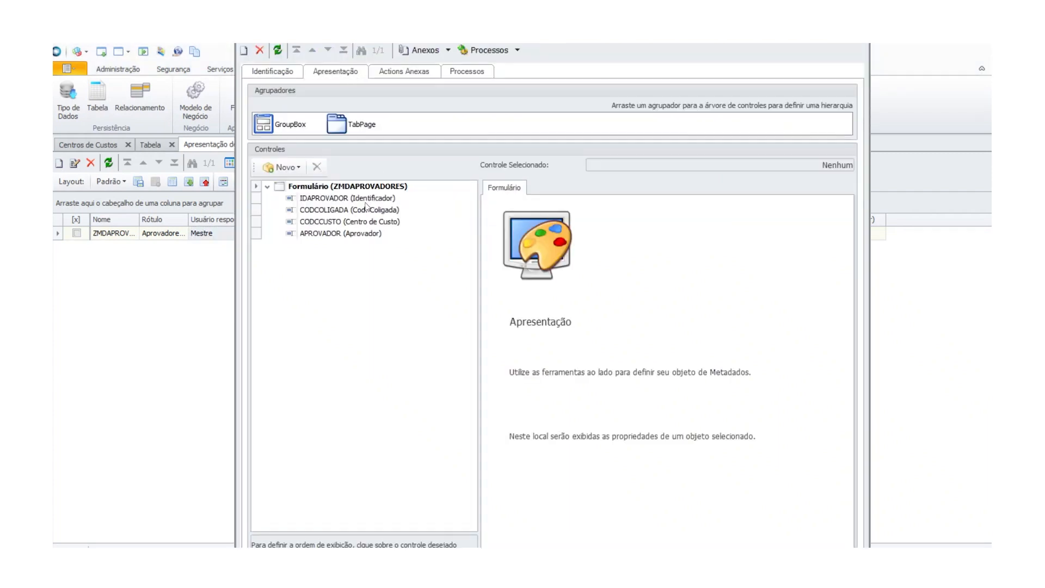
click(331, 211)
click(343, 222)
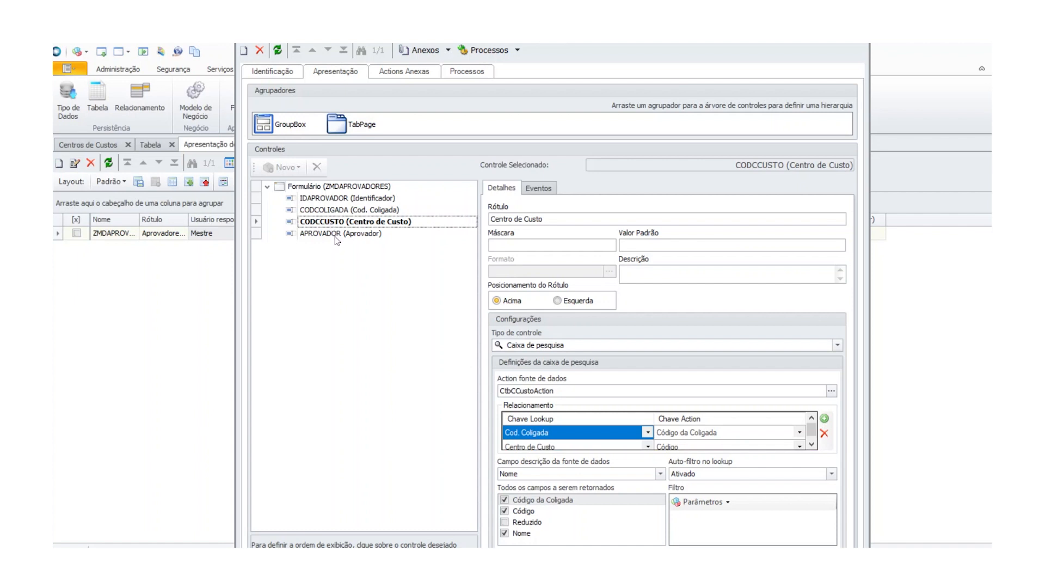
click(335, 236)
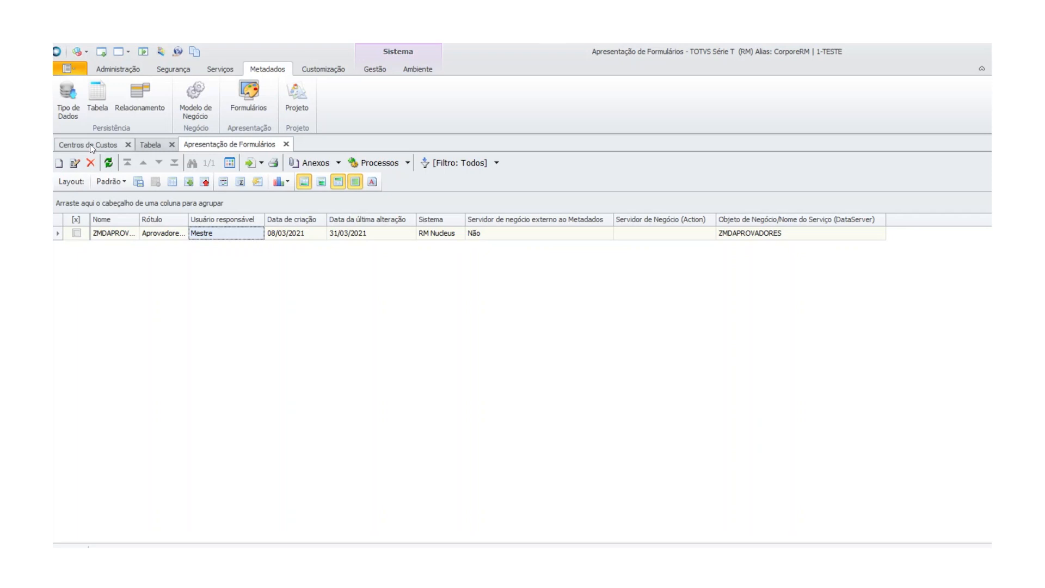
Remove the Insere Aprovador do Centro de Custo process from the visual formula management of Centros de Custos
click(91, 148)
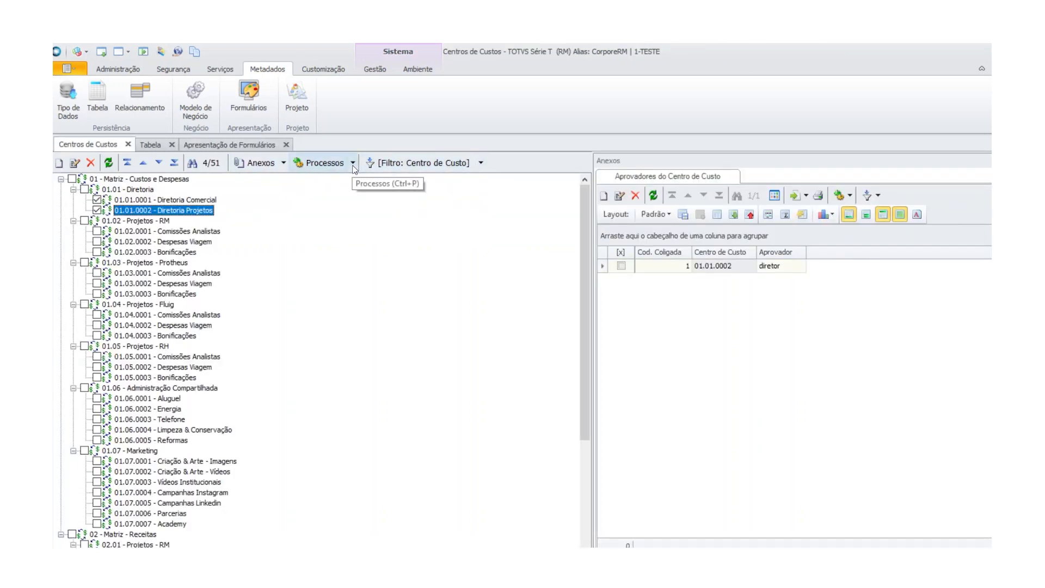
click(352, 166)
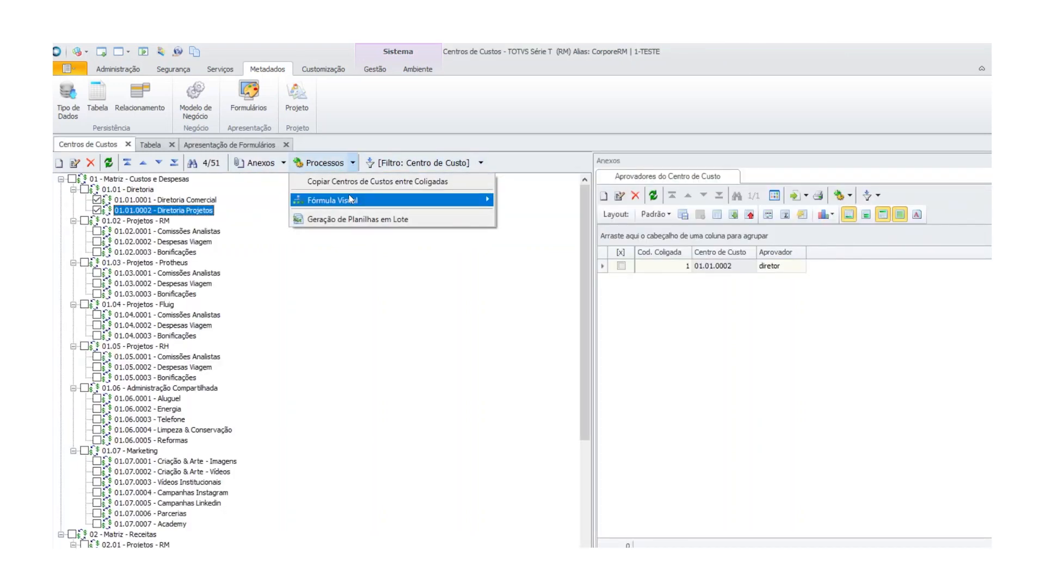
mouse_move(350, 200)
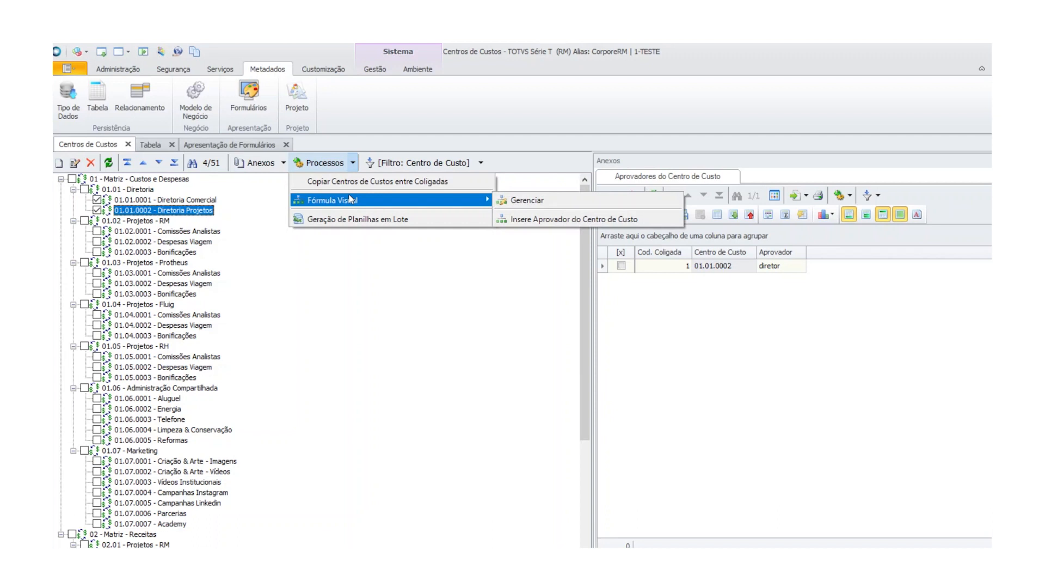
click(570, 219)
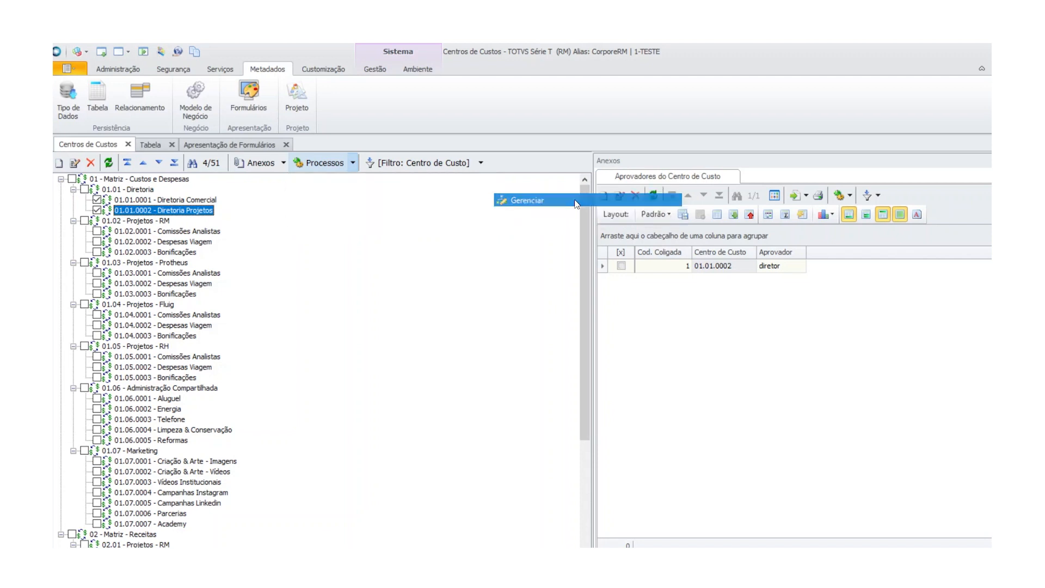
click(468, 157)
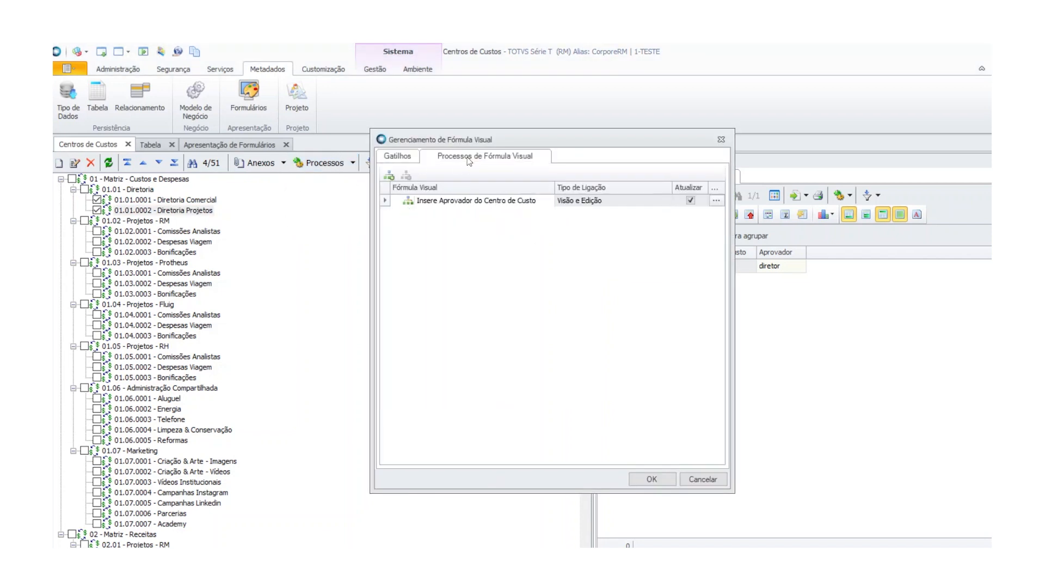
click(406, 176)
click(651, 478)
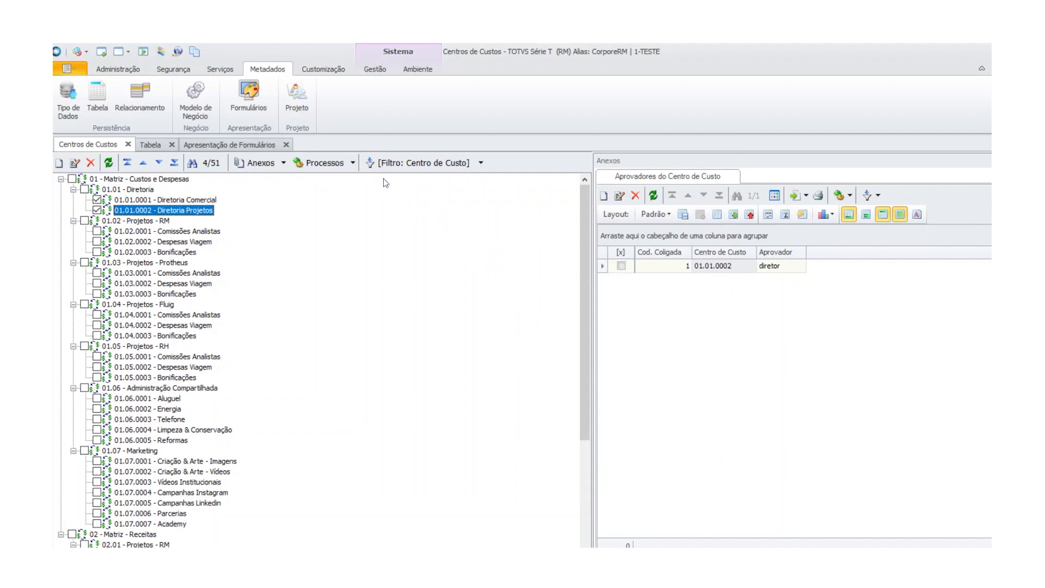
Remove the Aprovadores do Centro de Custo attachment from the attachment settings of Centros de Custos
click(282, 163)
click(289, 287)
click(379, 265)
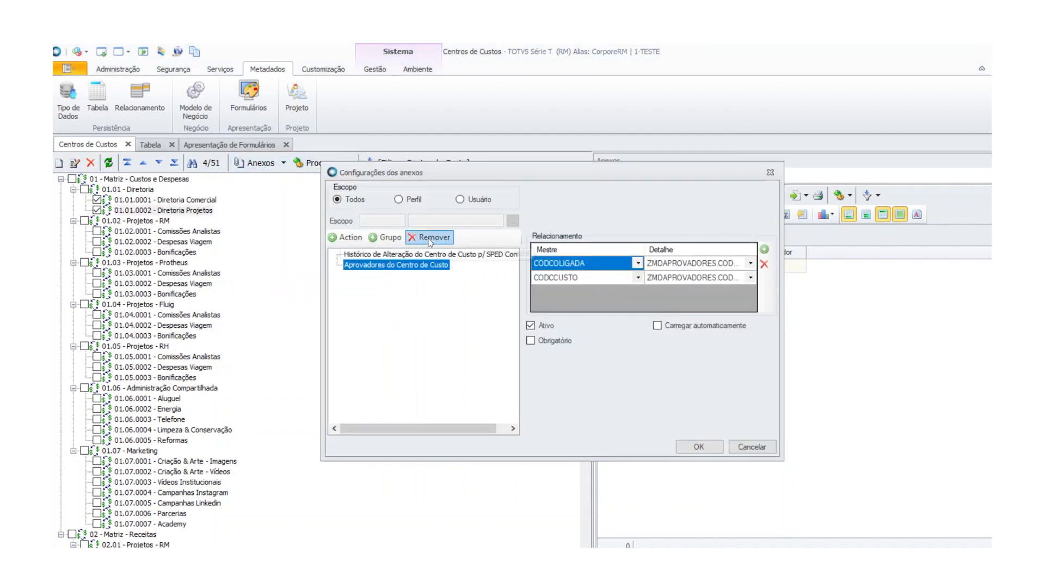
click(430, 237)
click(700, 449)
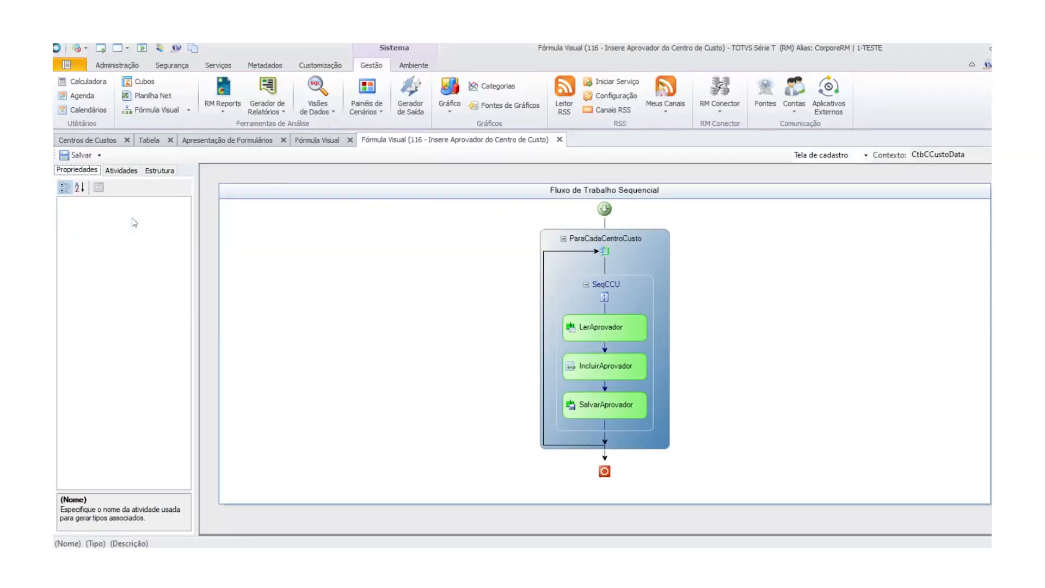
Delete the ParaCadaCentroCusto loop from the visual formula and set its context to Centros de Custos under Contabilidade
click(646, 246)
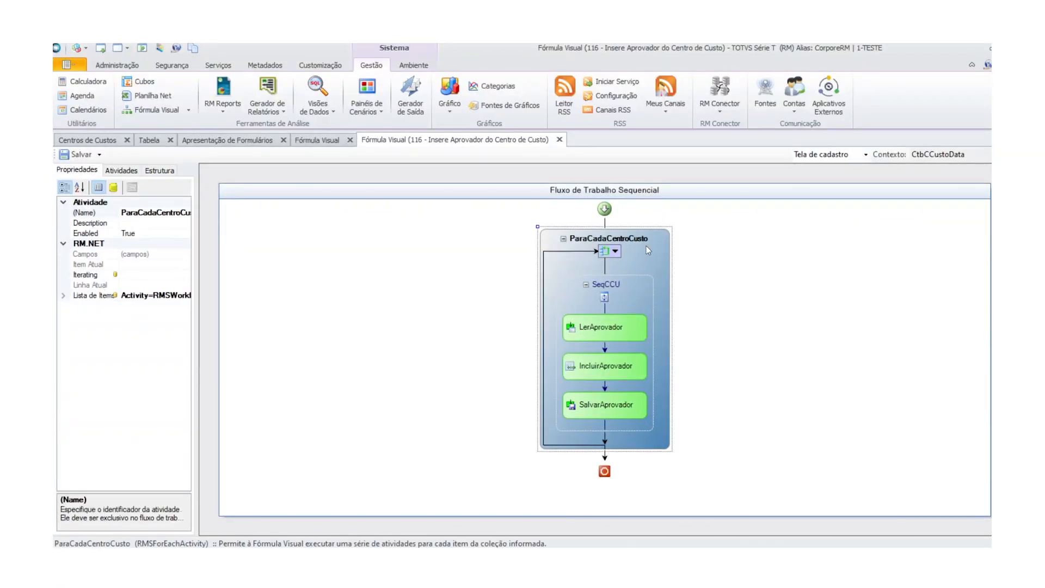
key(Delete)
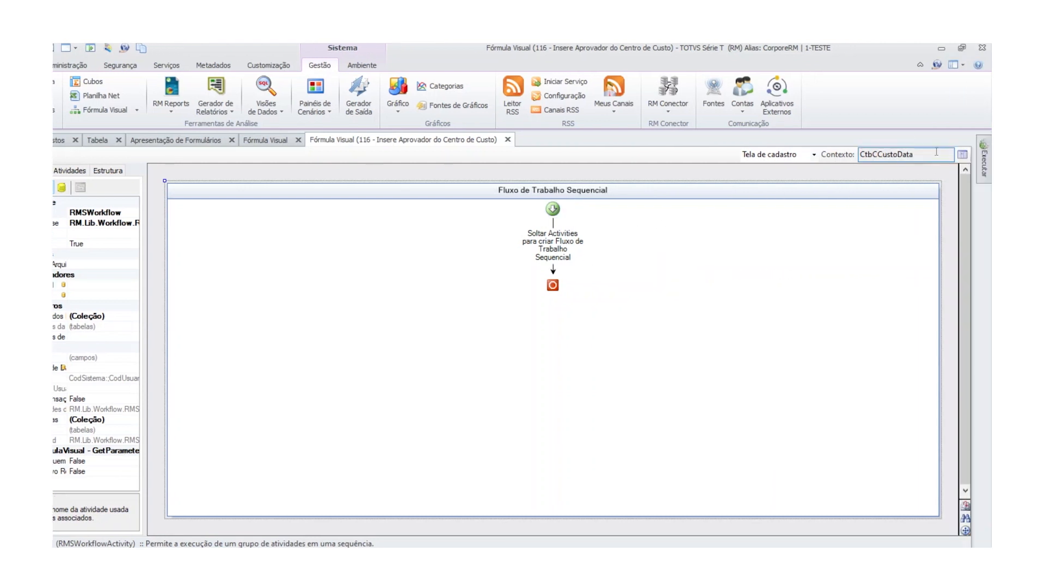
click(962, 154)
text(centros de)
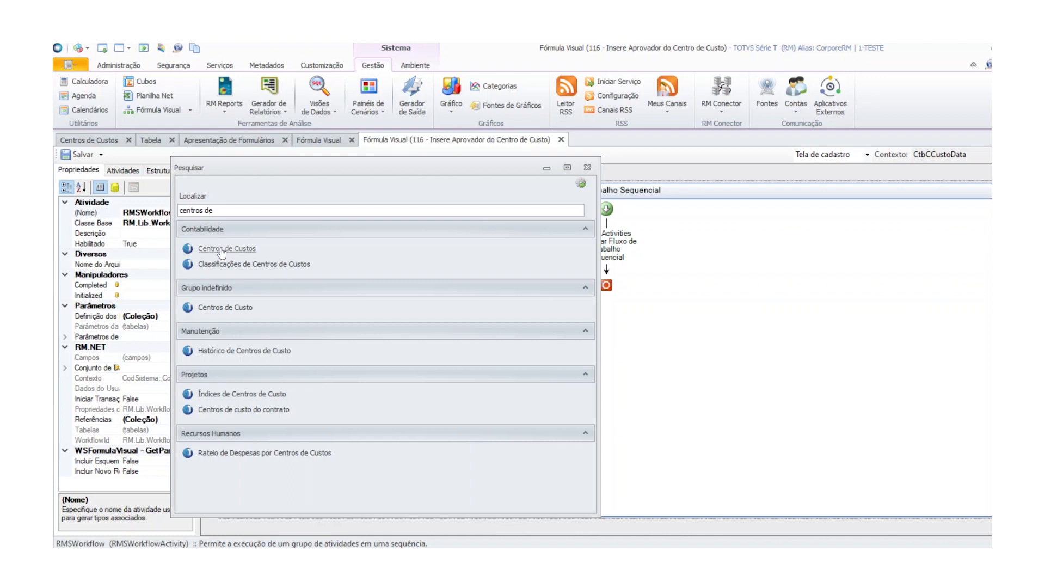
click(223, 248)
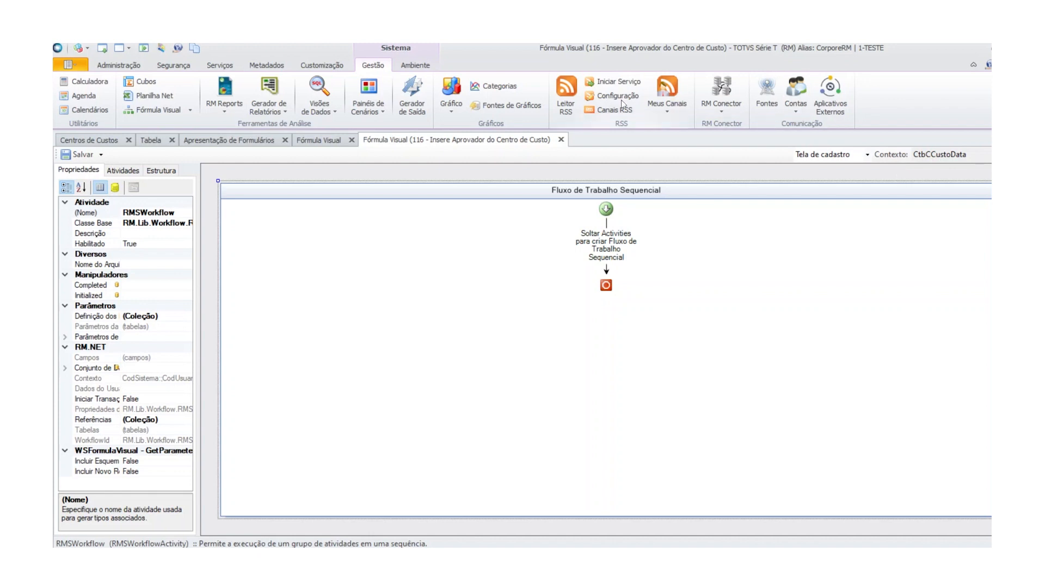
Find the Para Cada Iteração activity and add it to the sequential workflow
click(122, 171)
click(116, 187)
text(para cada)
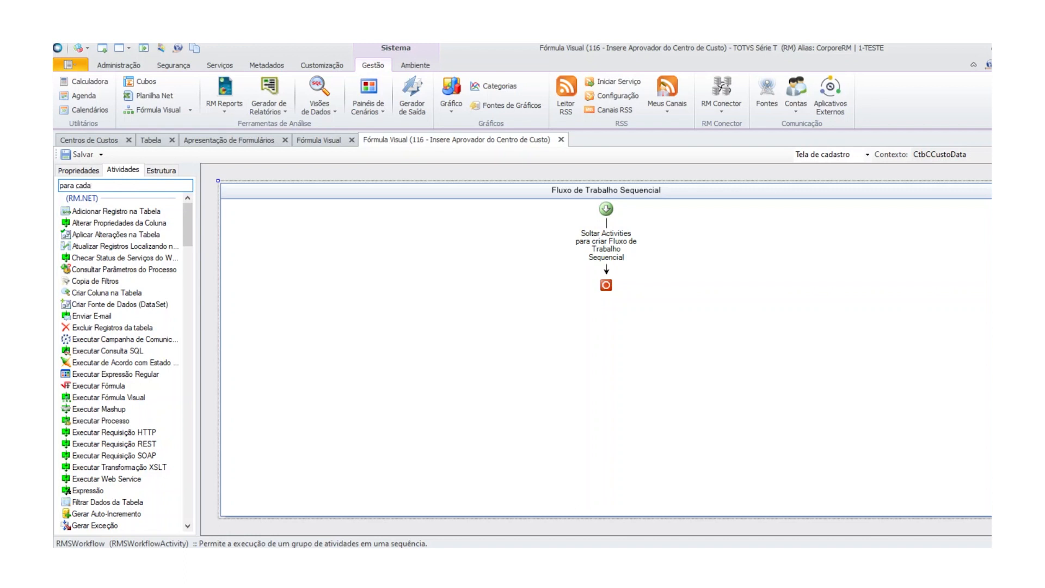
drag(100, 211, 615, 244)
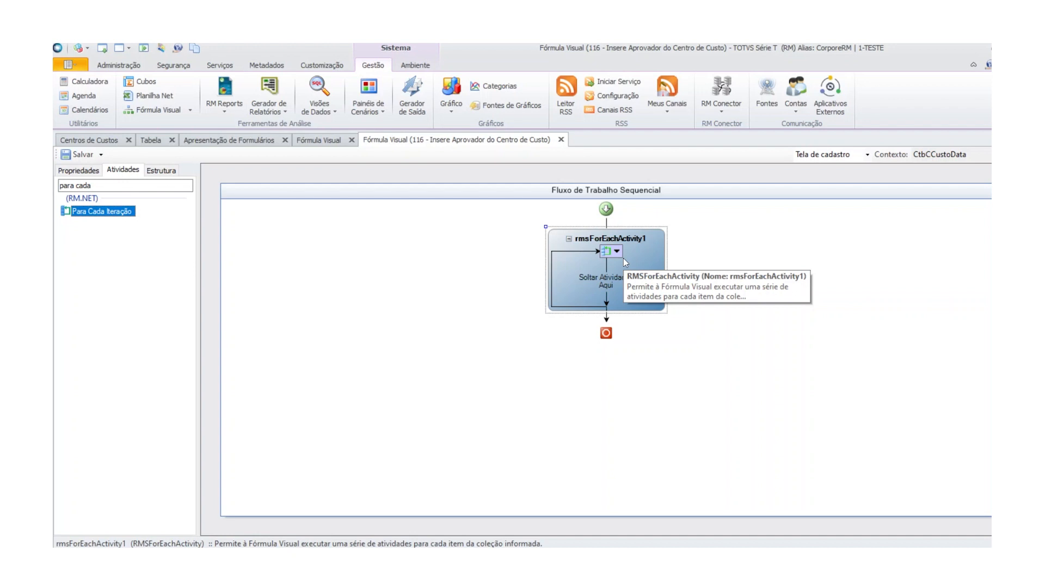
Find the Sequência activity and place it inside the rmsForEachActivity1 loop
click(100, 185)
text(seq)
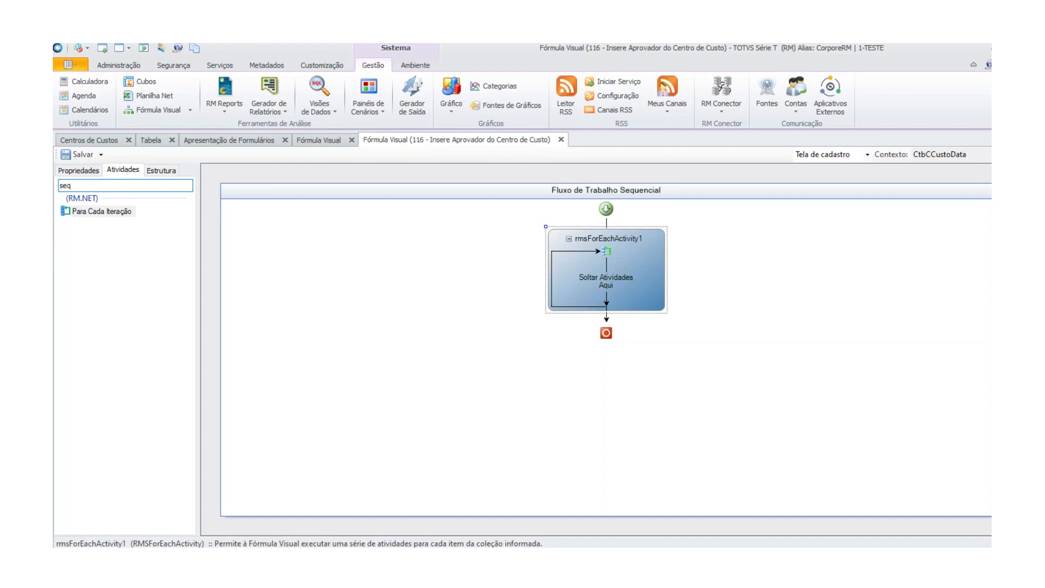
drag(89, 239, 597, 280)
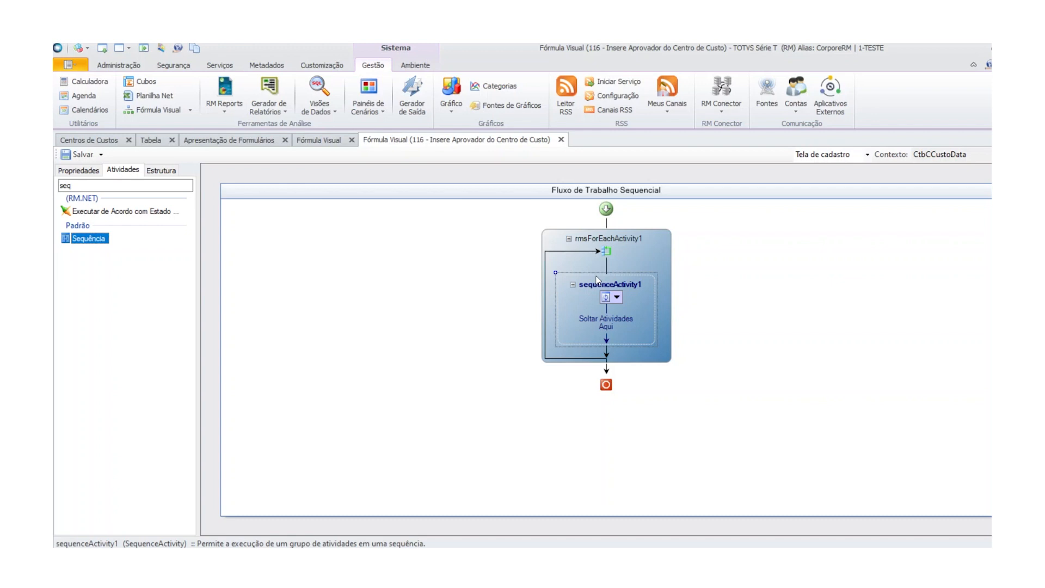
Rename the loop activity as ParaCadaCentroCusto and the sequence inside it as SeqCentroCusto
click(72, 171)
click(150, 212)
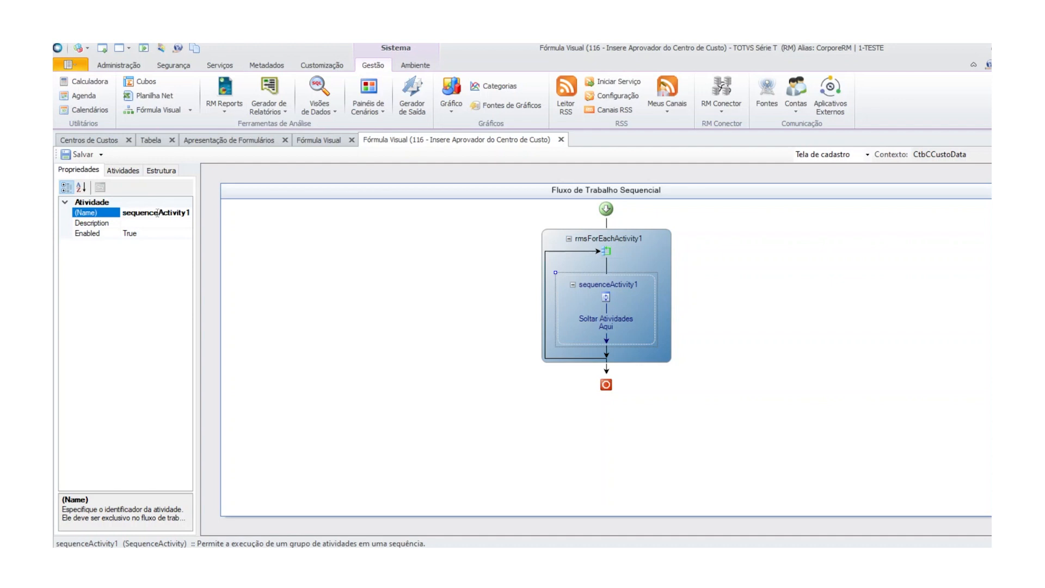
text(ParaCadaCentroCusto)
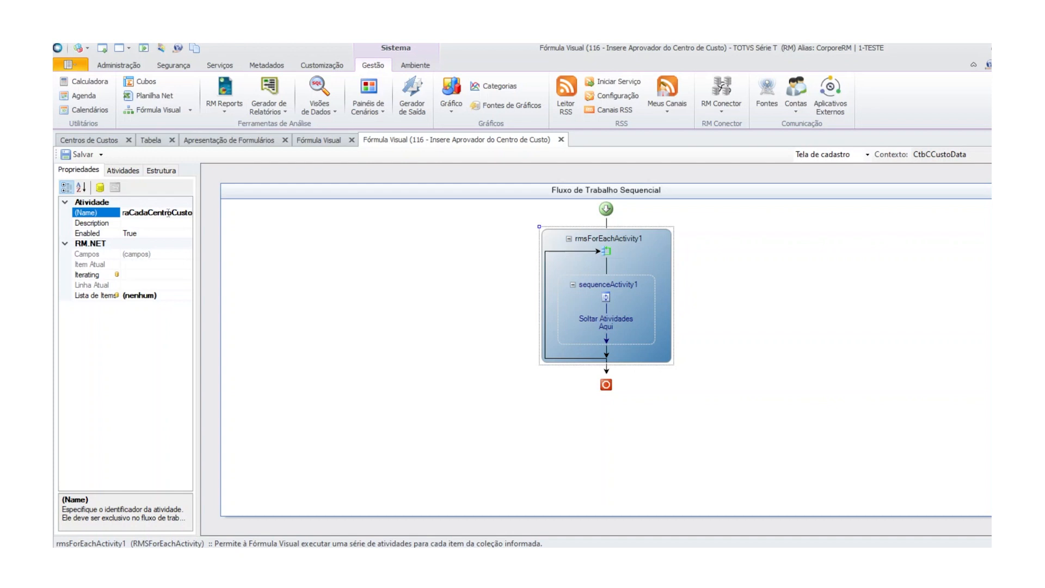
click(638, 314)
click(640, 296)
text(S)
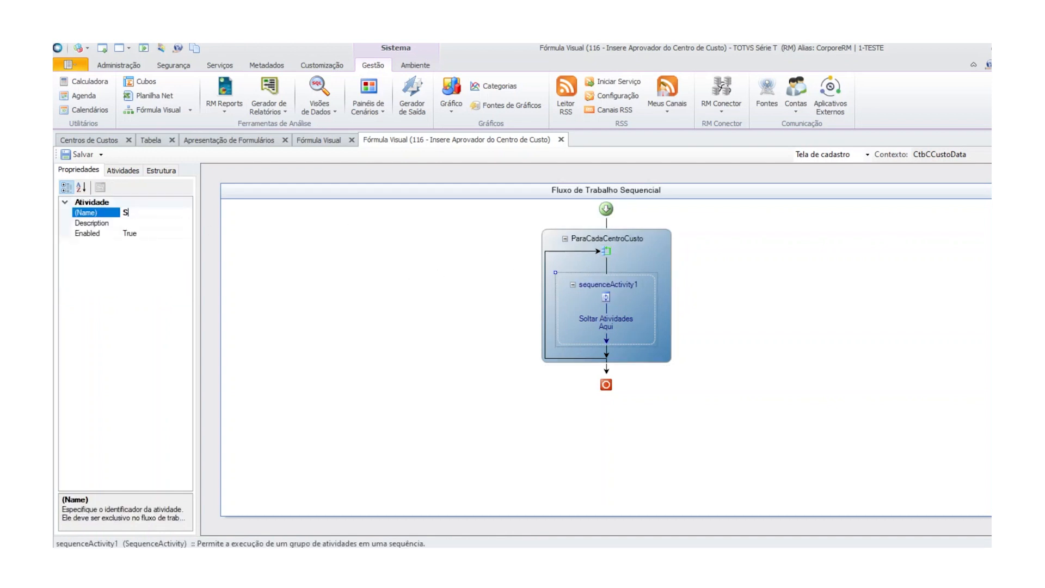
text(eqCentroCusto)
click(638, 305)
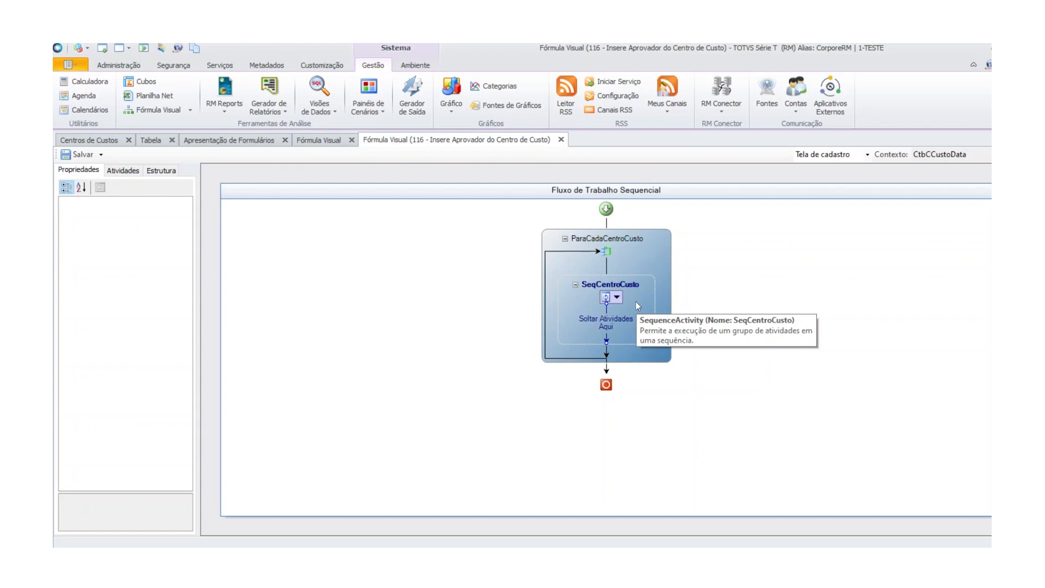
Find the Ler Registro activity and place it inside the SeqCentroCusto sequence
click(112, 172)
drag(103, 186, 56, 185)
text(ler)
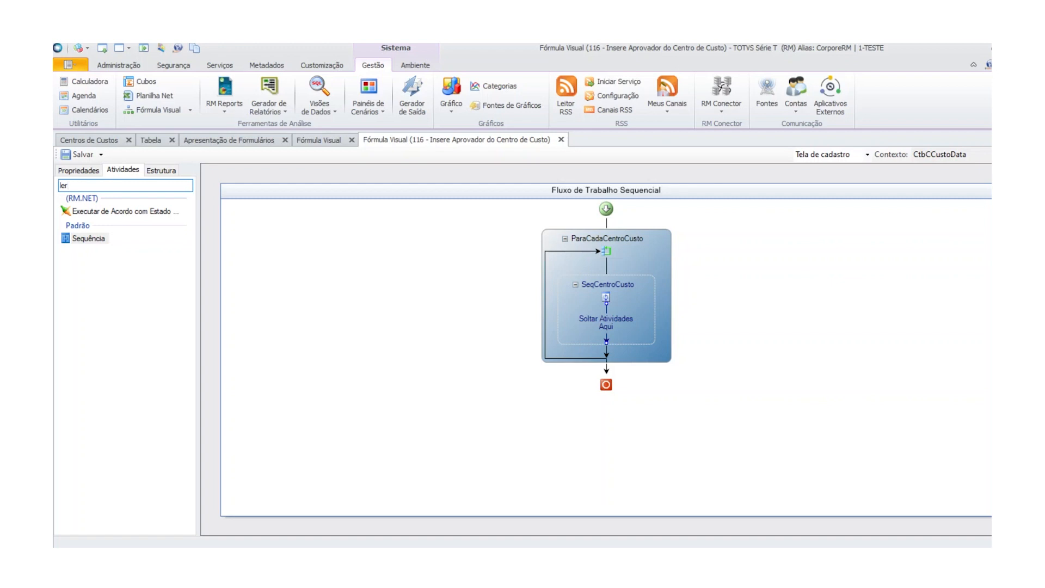
text( regis)
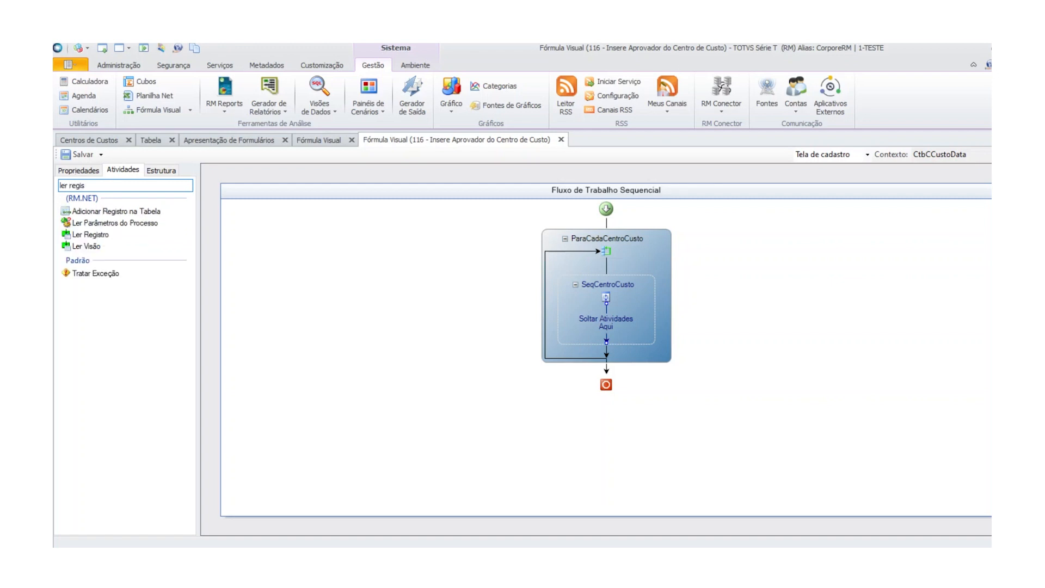
drag(89, 212, 596, 318)
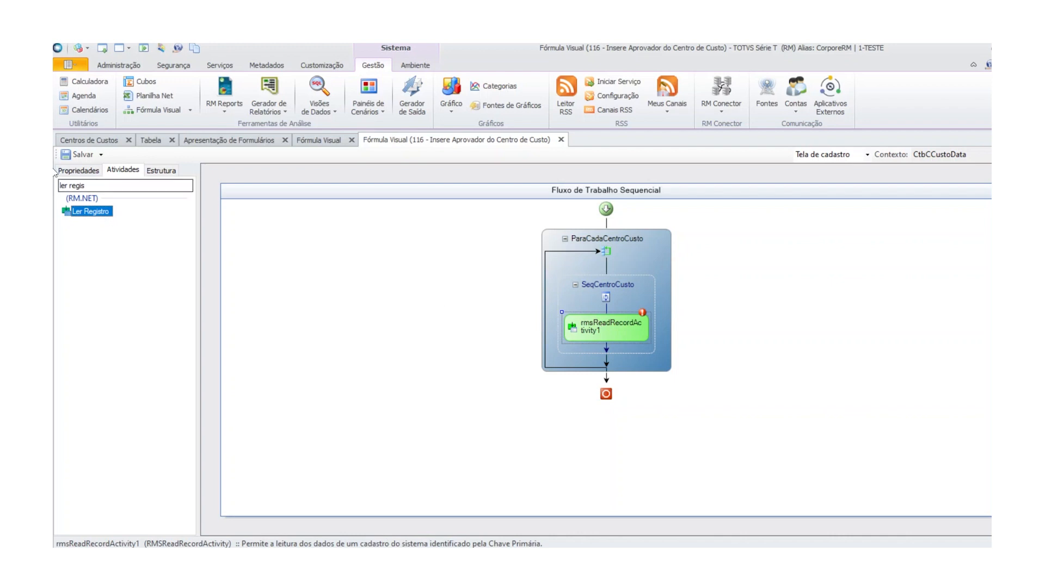
Add the Adicionar Registro na Tabela and Salvar Registro activities in that order below the read activity in SeqCentroCusto
click(101, 183)
text(adicional)
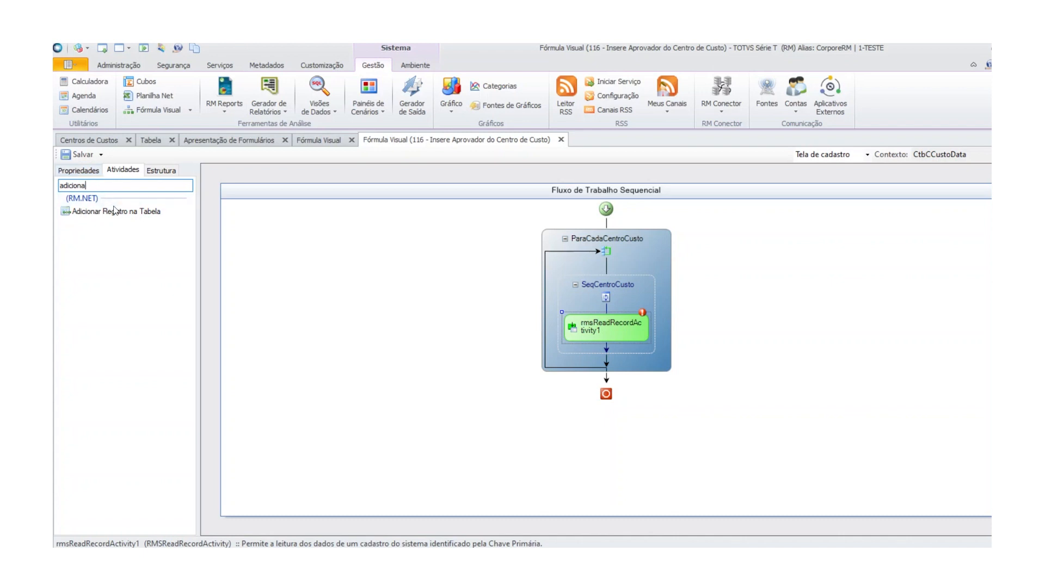
drag(116, 211, 592, 344)
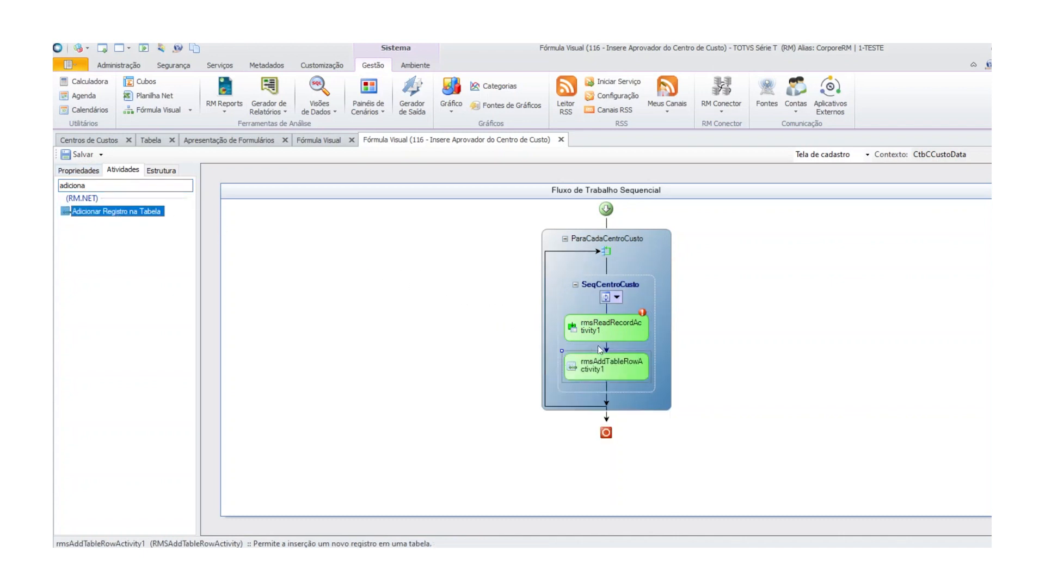
drag(121, 185, 54, 176)
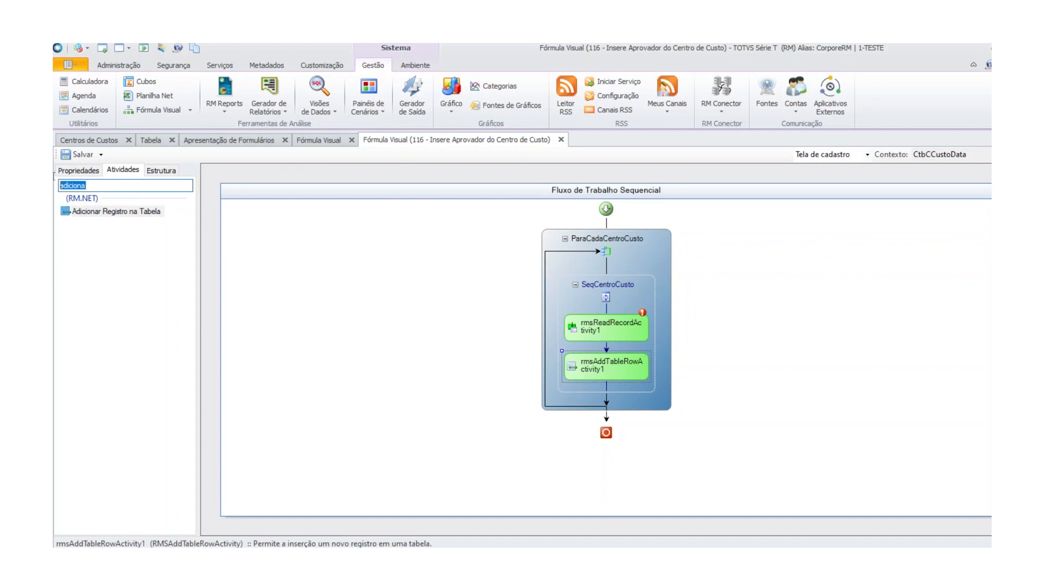
text(salvar)
drag(92, 211, 596, 379)
Rename the record-reading activity in SeqCentroCusto as LerAprovador
click(591, 326)
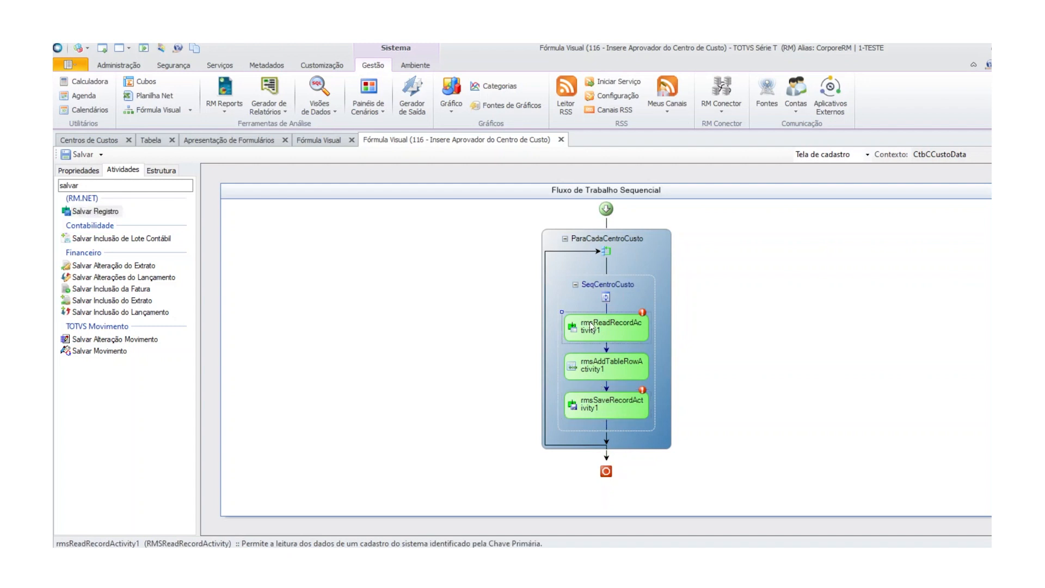
click(76, 170)
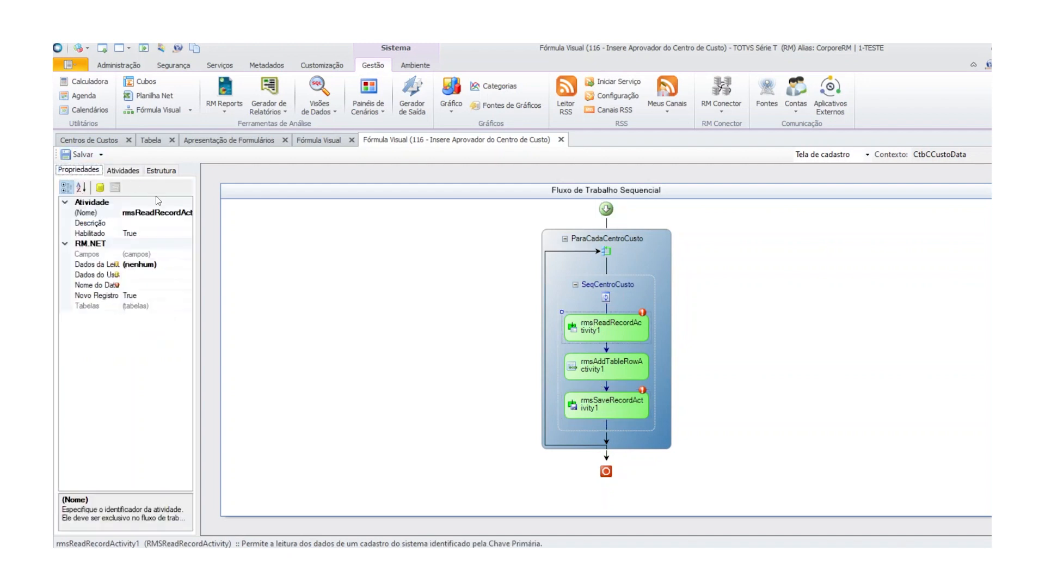
click(142, 216)
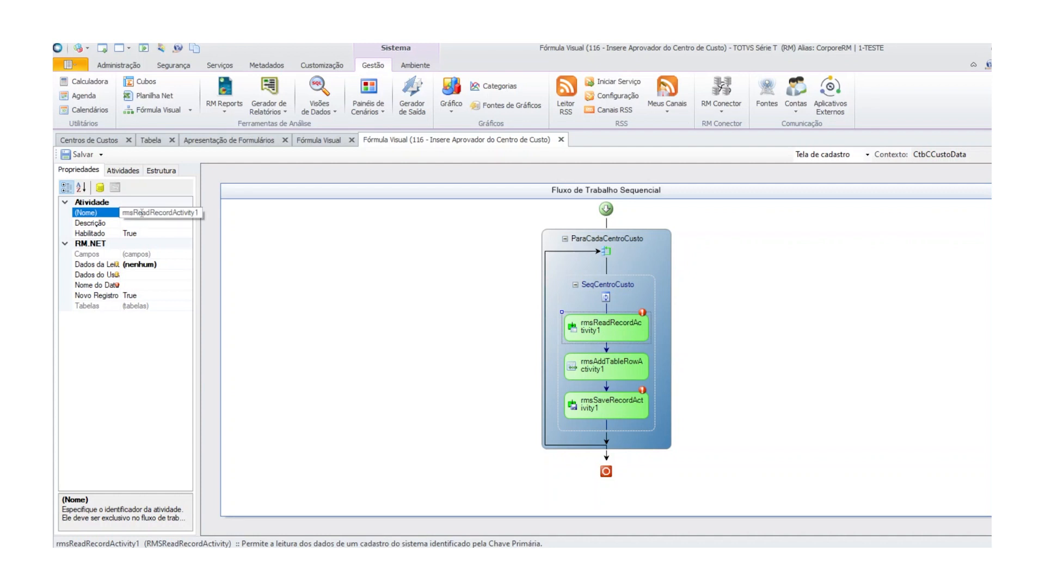
click(142, 213)
text(LerAprovador)
Search for Aprovador and set the DataServer name of LerAprovador to RMSPRJ4806656Server
drag(199, 276, 282, 276)
click(268, 287)
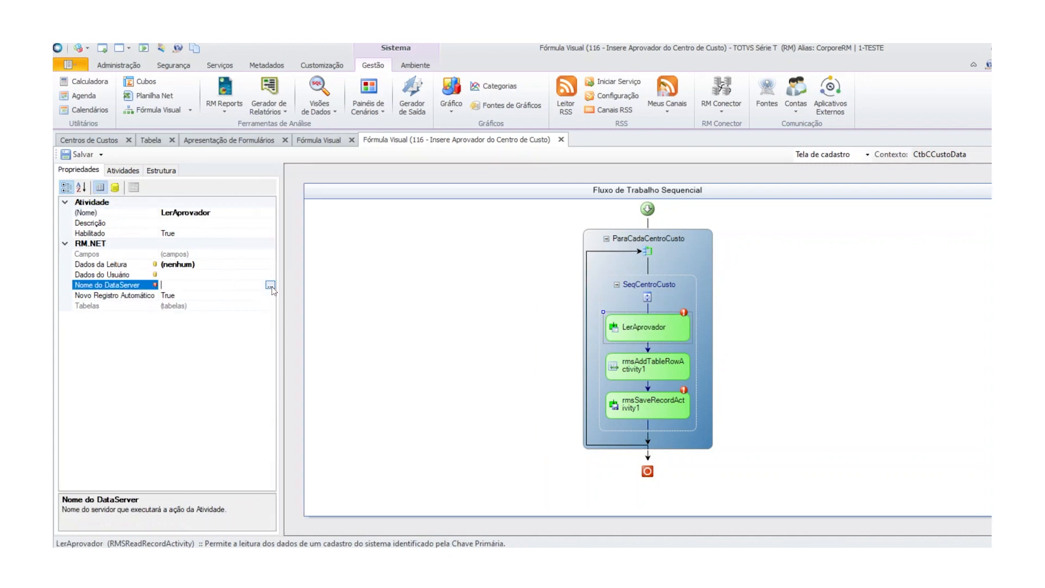
click(271, 285)
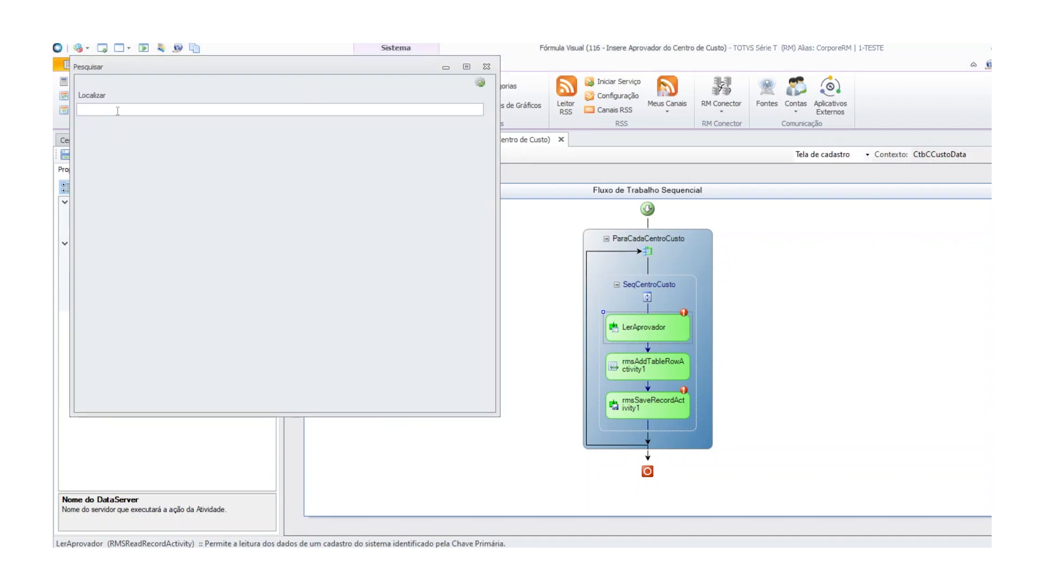
text(Aprovadors)
key(BackSpace)
click(133, 151)
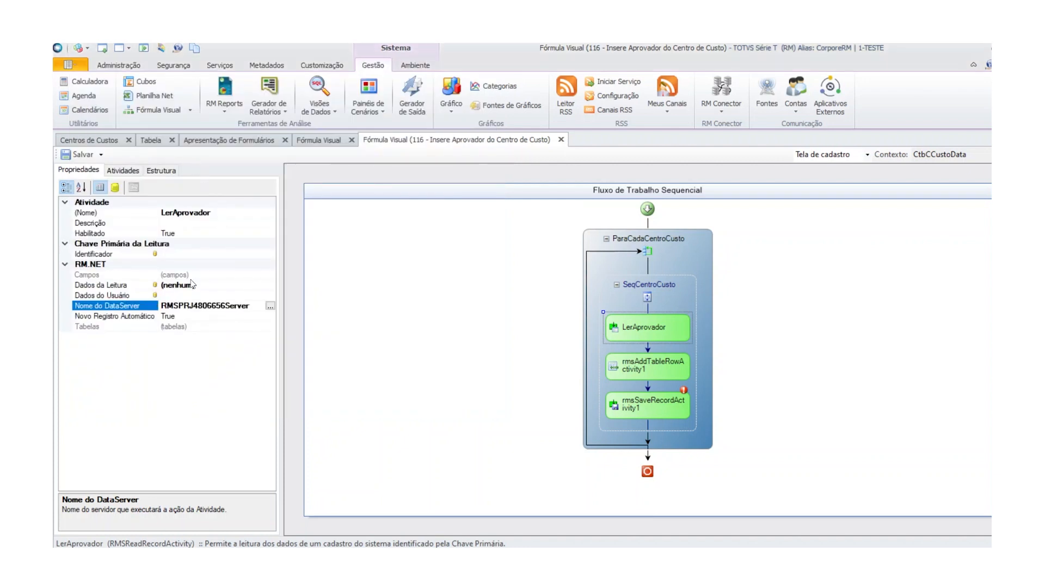
Rename the table row insertion activity in SeqCentroCusto as AdicionarAprovador
click(632, 373)
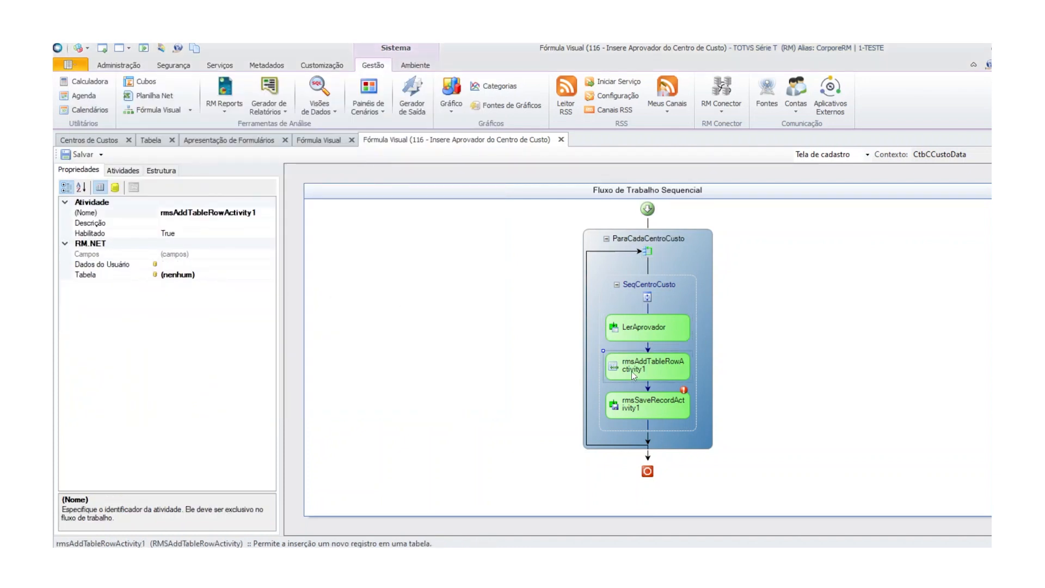
click(253, 212)
click(253, 212)
text(Adicionar)
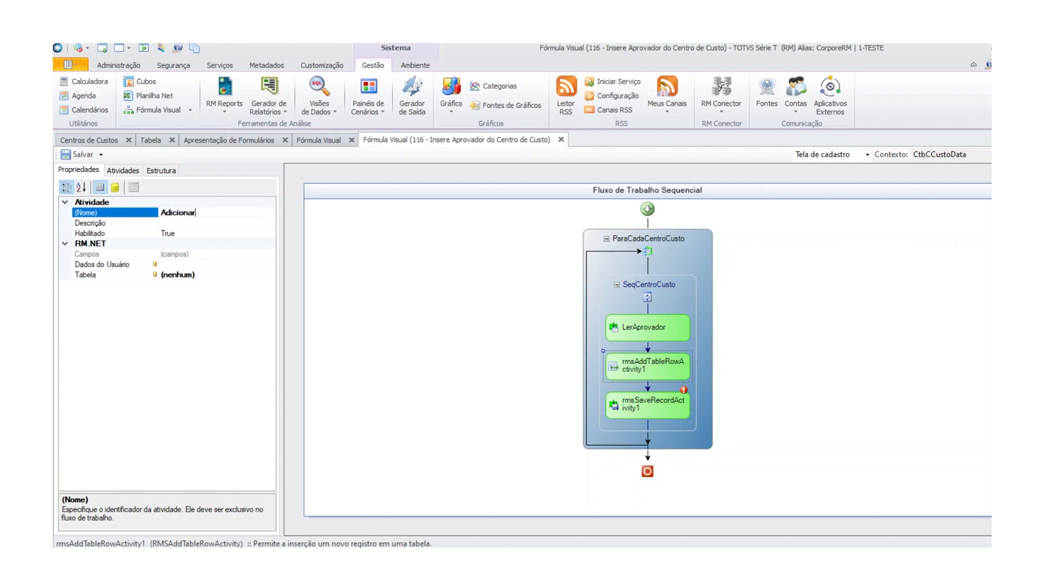
text(Aprovador)
Bind the Tabela property of AdicionarAprovador to the DataTable of ZMDAPROVADORES under LerAprovador
click(207, 275)
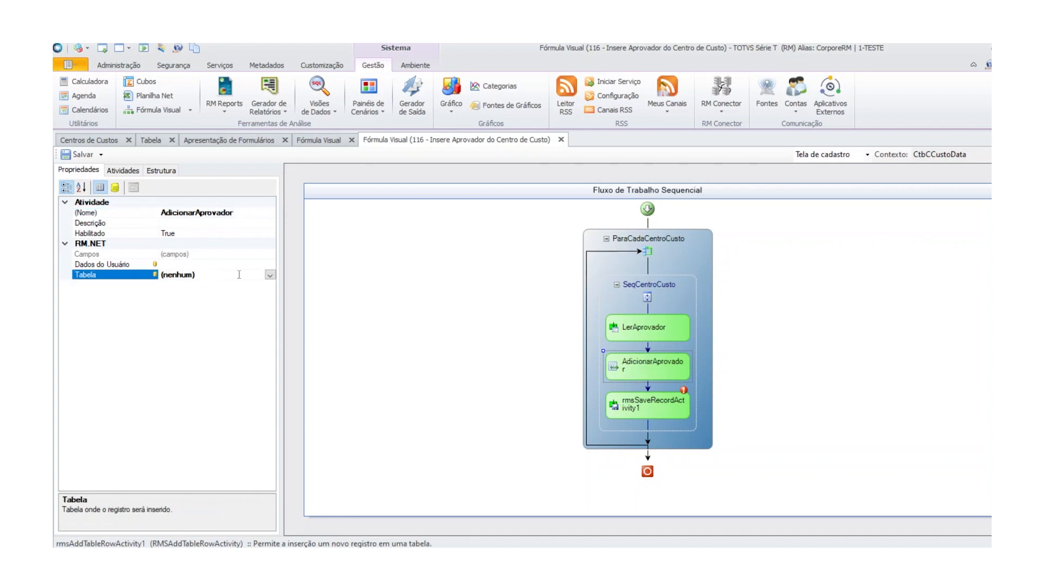
click(115, 187)
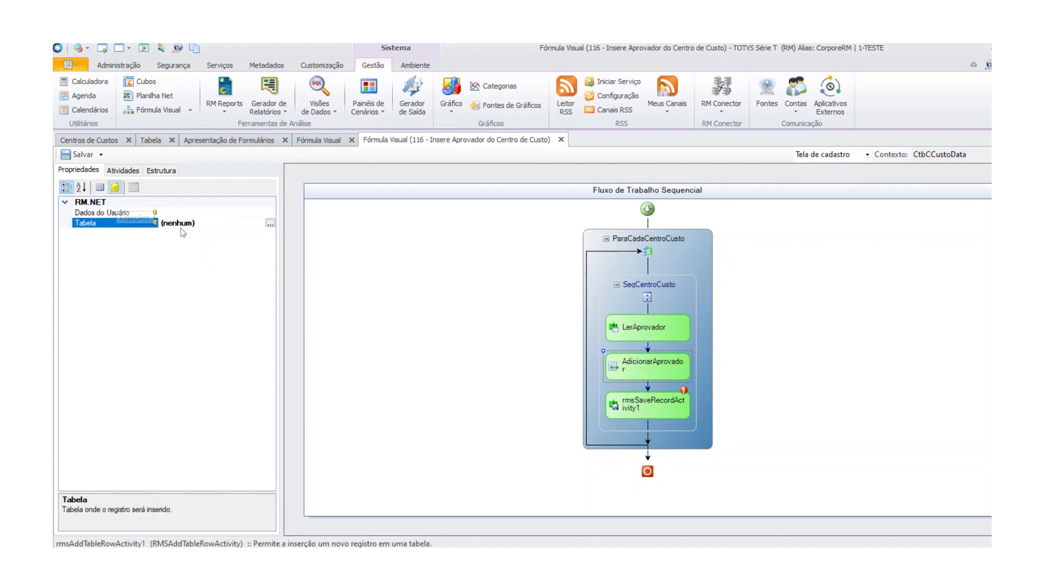
click(270, 223)
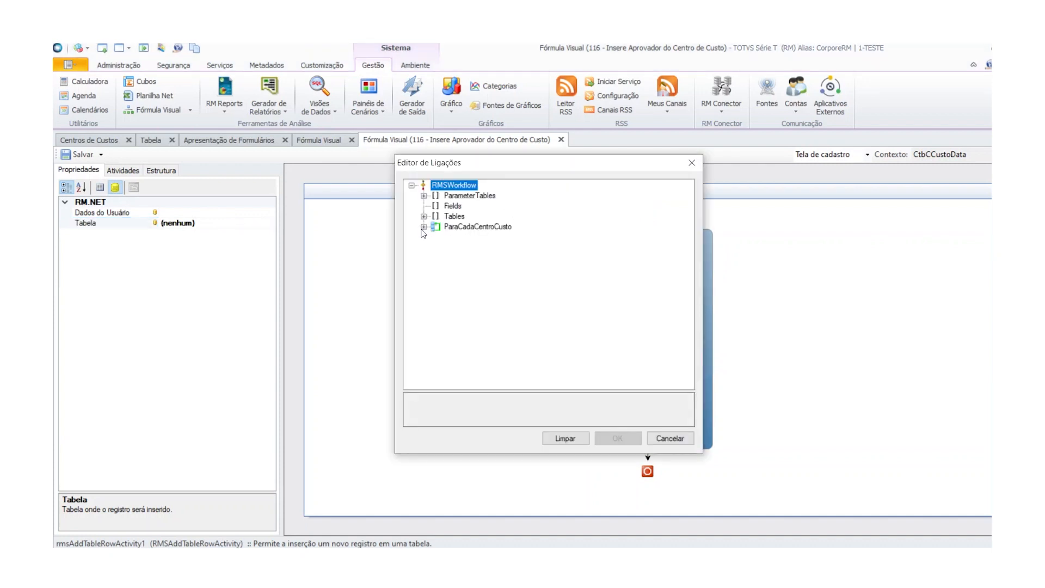
click(423, 226)
click(436, 248)
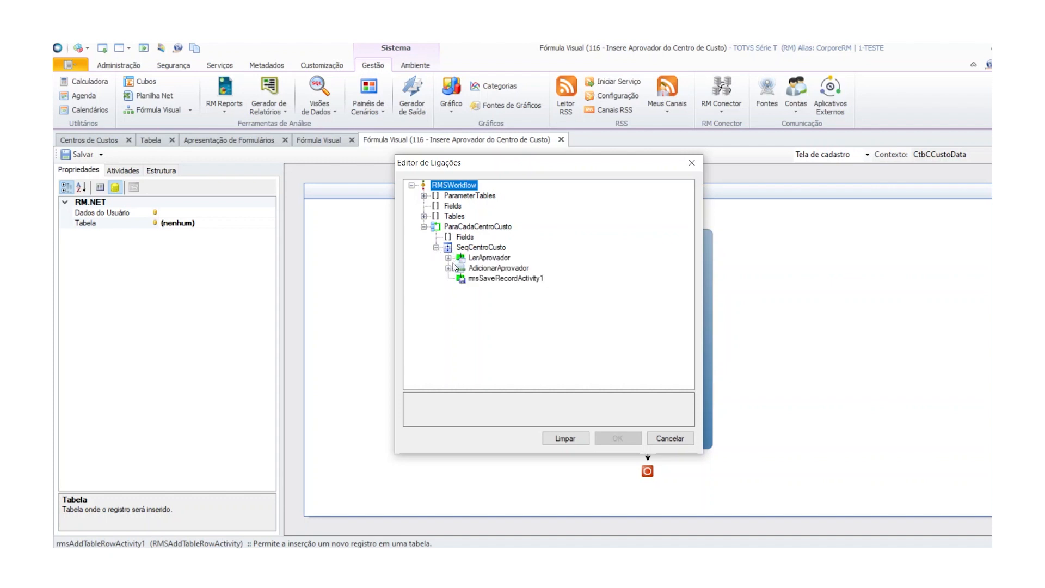
click(448, 258)
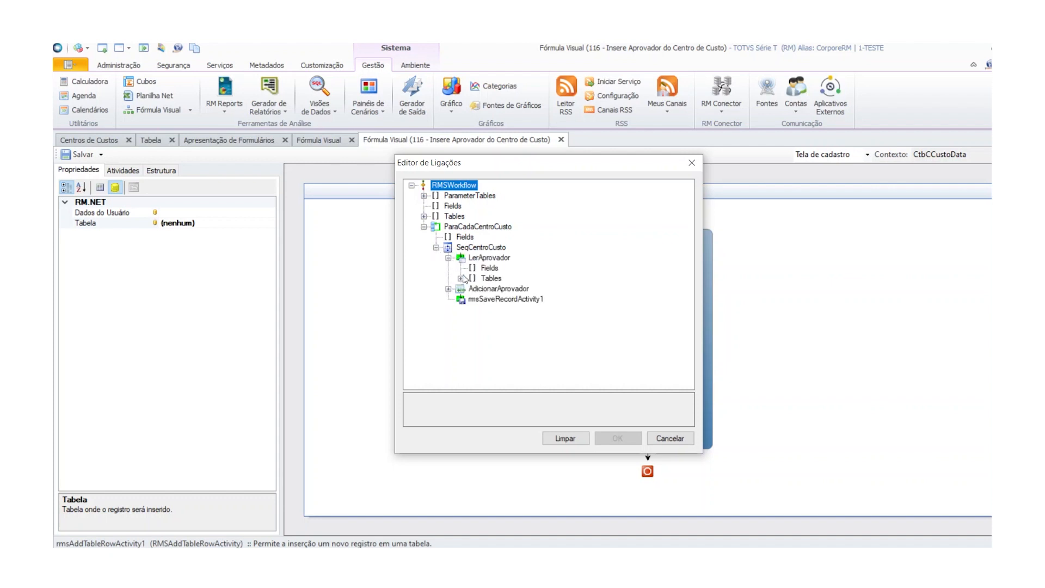
click(460, 285)
click(461, 279)
click(472, 288)
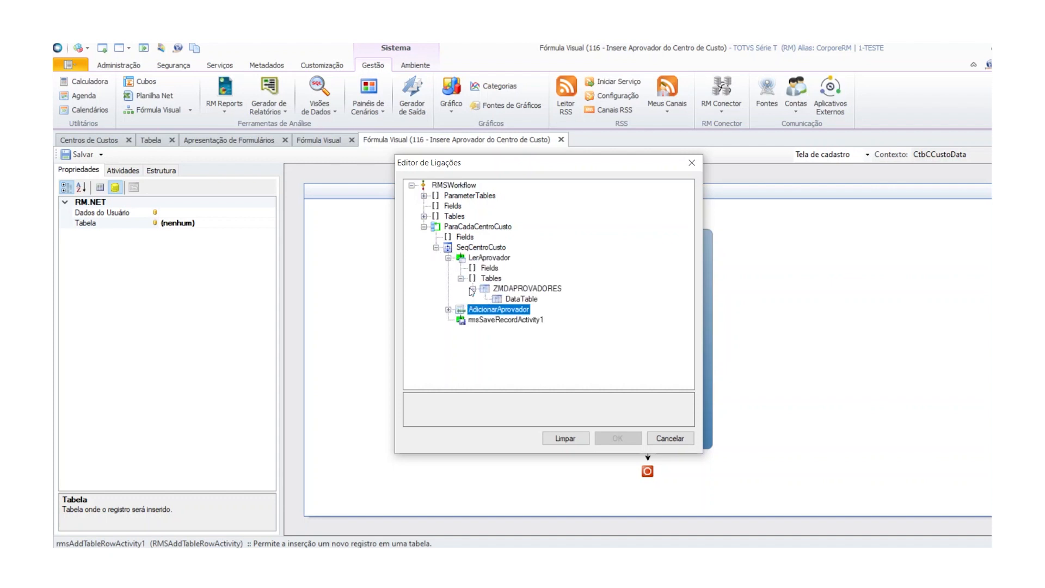
click(512, 301)
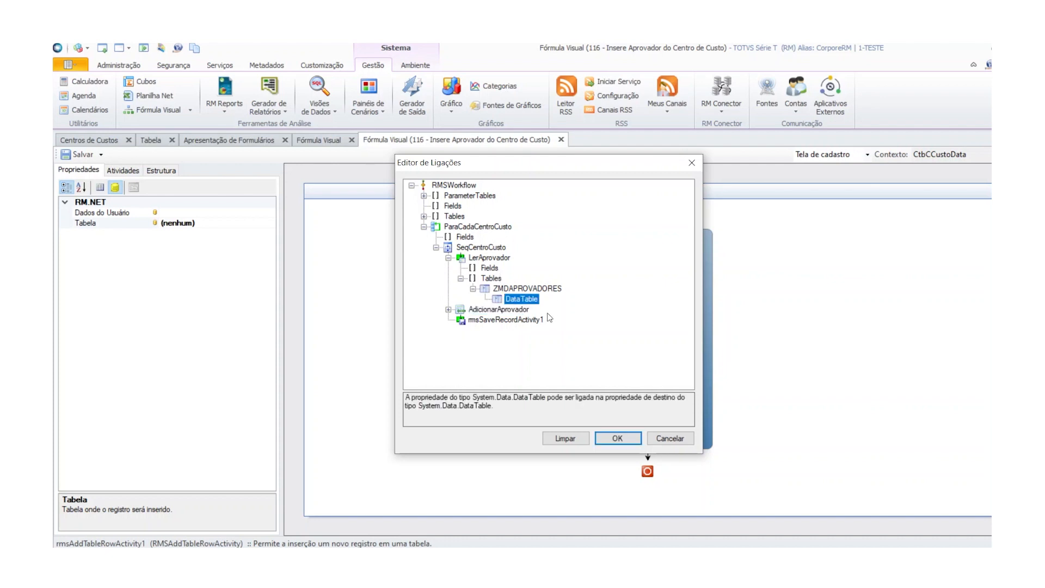
click(614, 440)
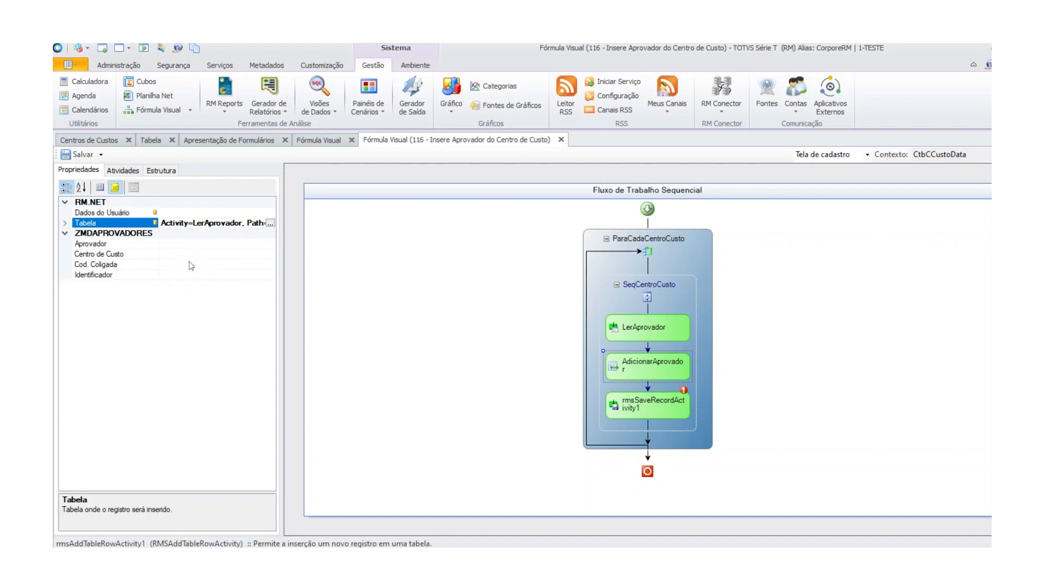
click(189, 276)
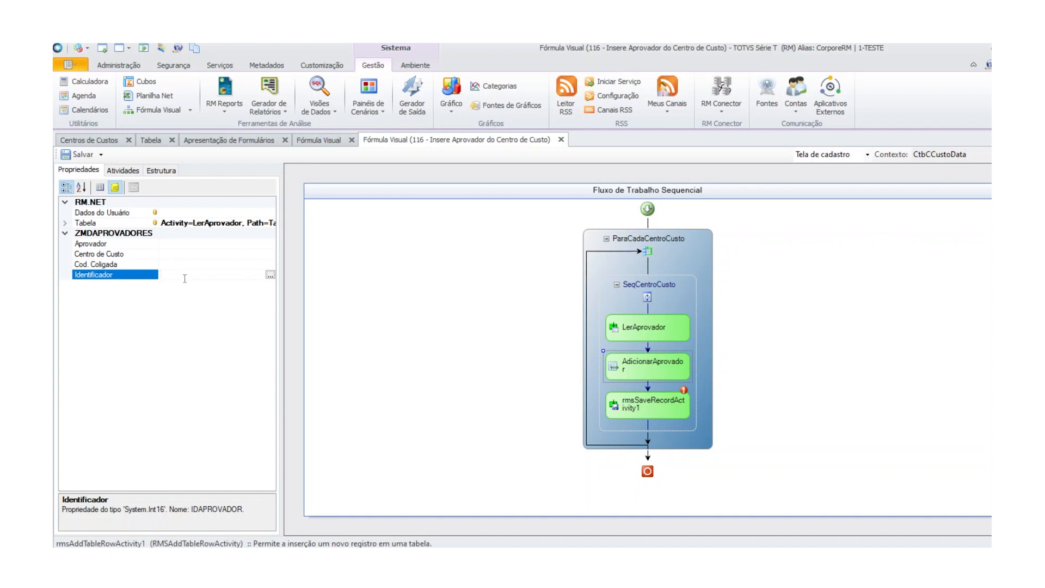
click(191, 264)
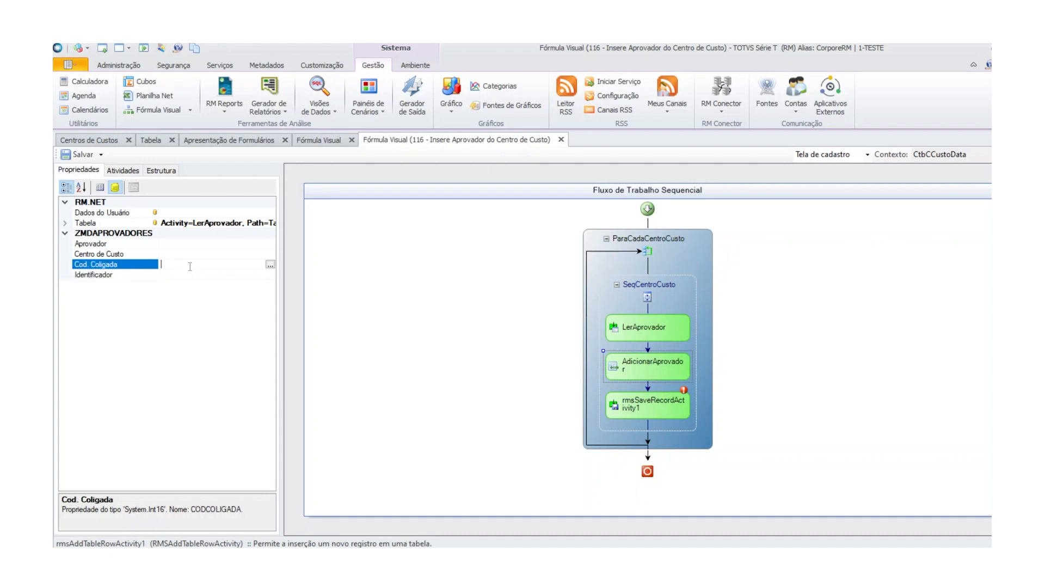
click(189, 255)
Bind the Lista de Items property of ParaCadaCentroCusto to the Rows of the GCCusto table
click(694, 239)
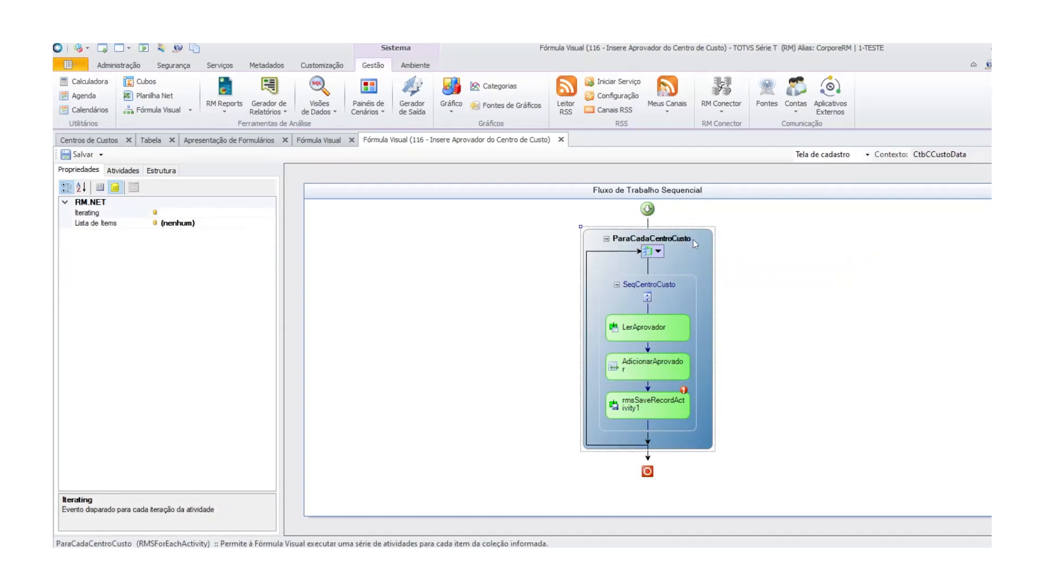
click(208, 224)
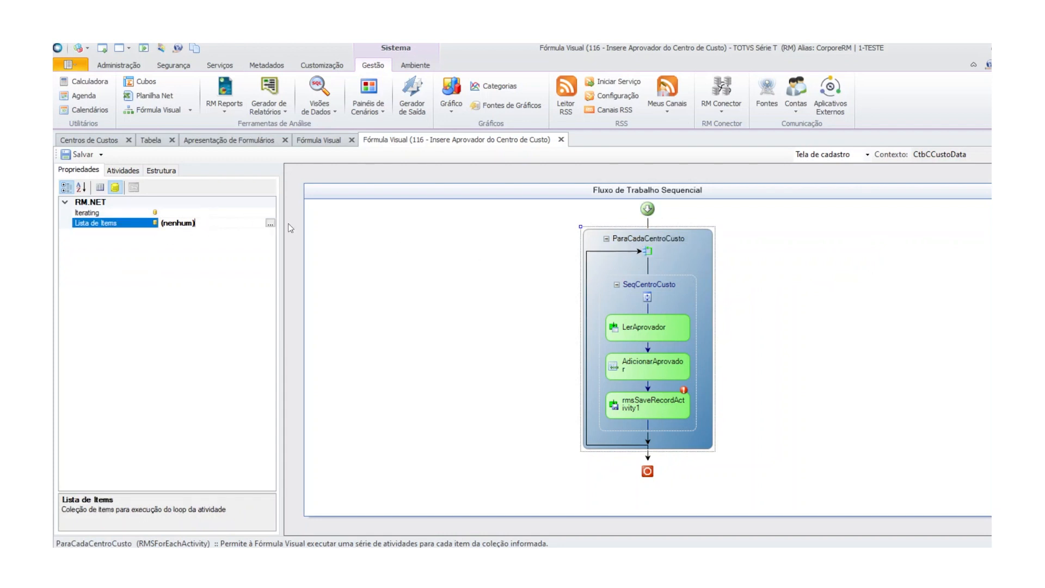
click(270, 224)
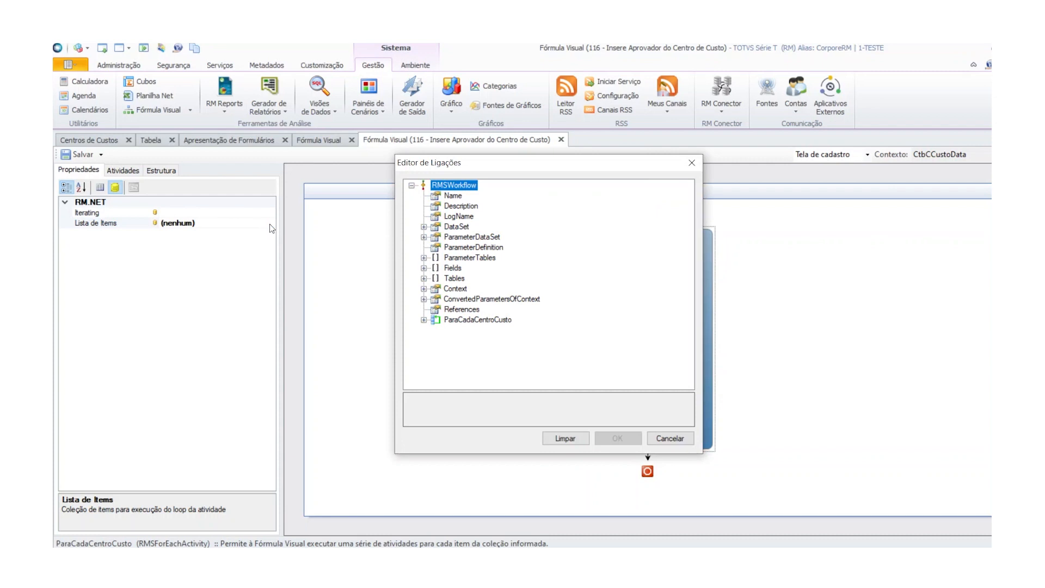
click(424, 278)
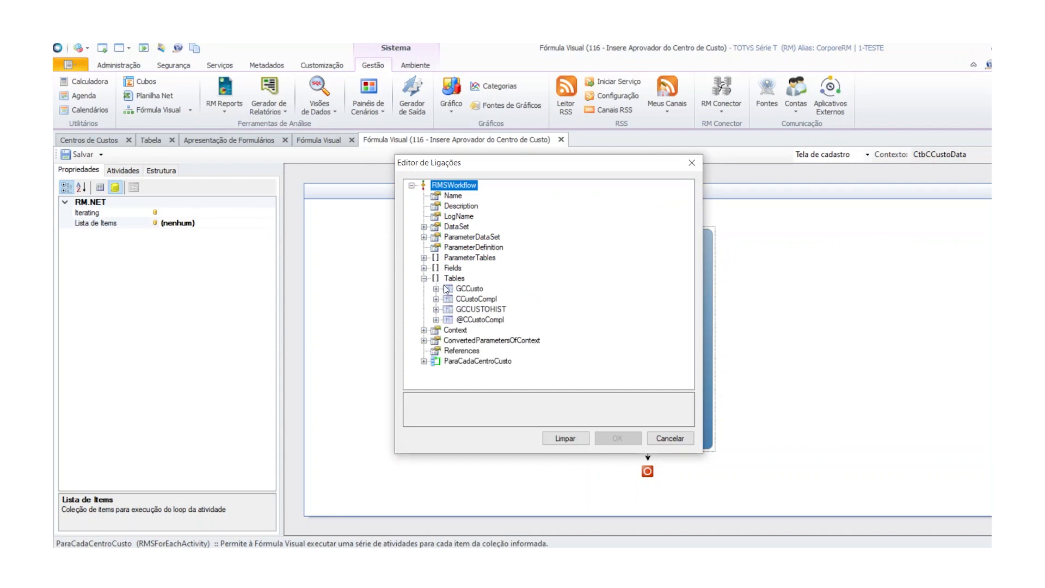
click(436, 289)
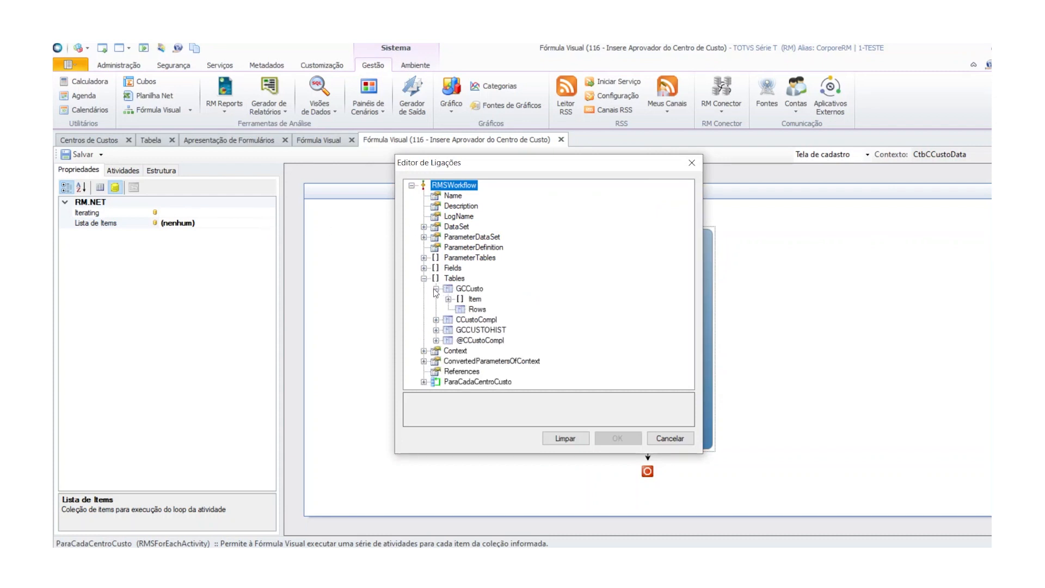
click(474, 310)
click(623, 438)
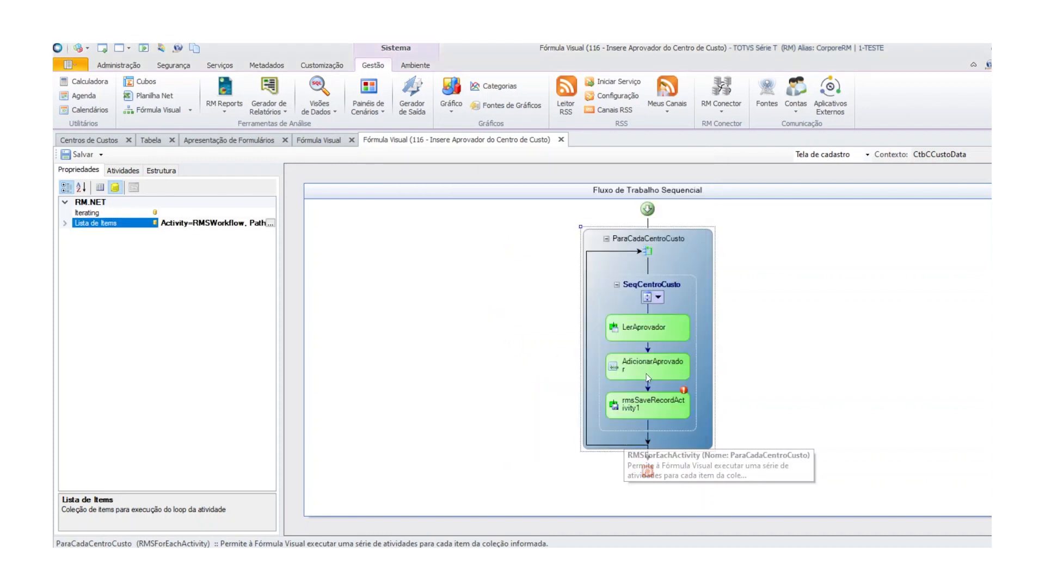
Bind the Cod. Coligada property of AdicionarAprovador to the AsShort value of the CODCOLIGADA field under ParaCadaCentroCusto
click(650, 368)
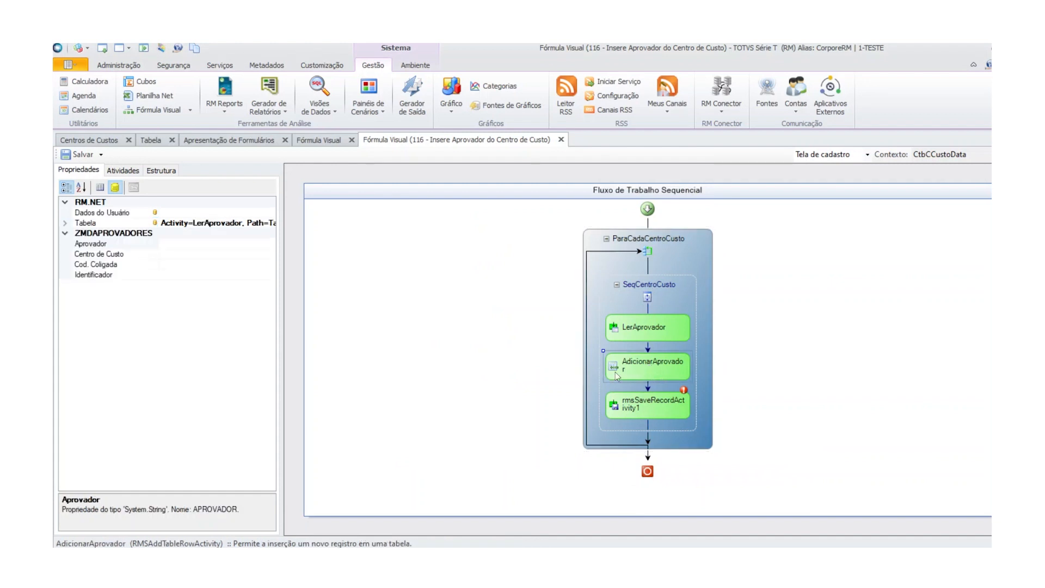
click(174, 266)
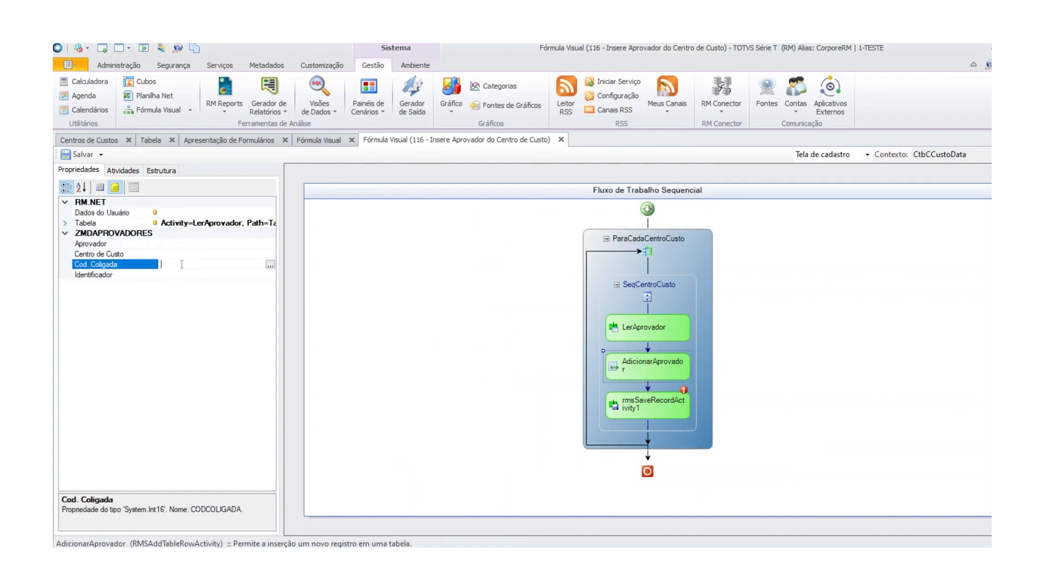
click(270, 265)
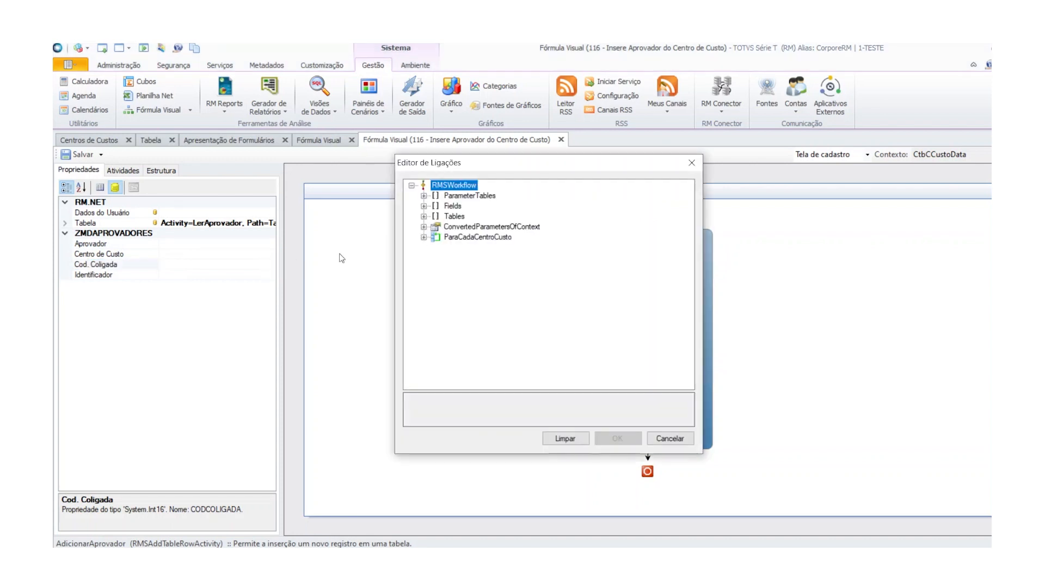
click(424, 237)
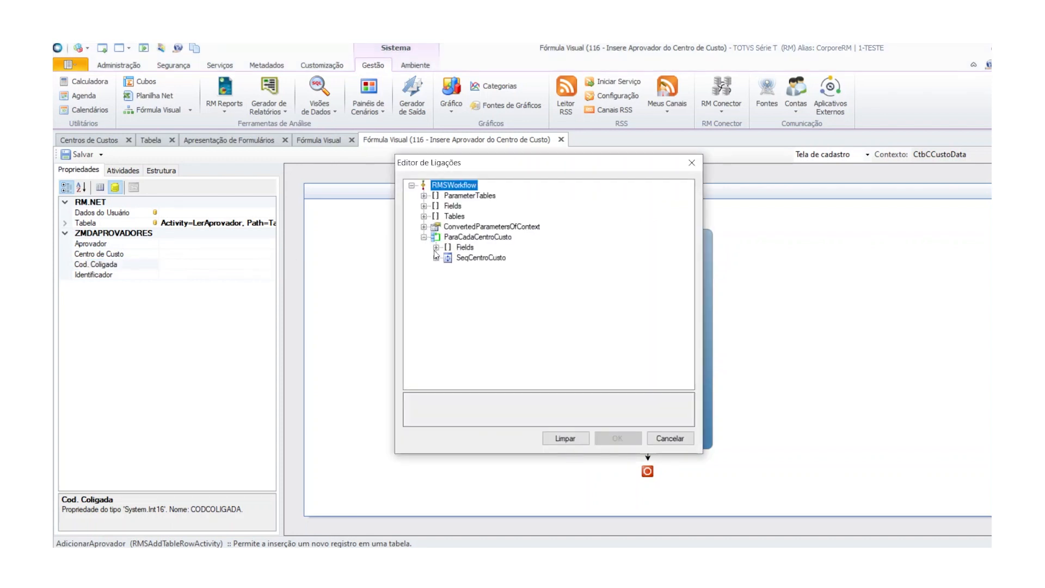
click(435, 248)
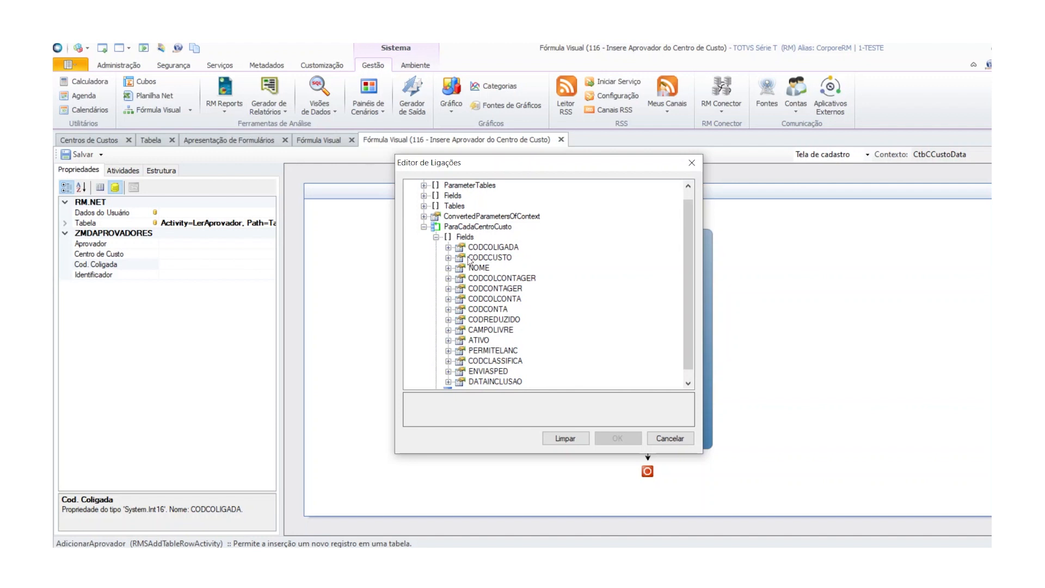
click(449, 248)
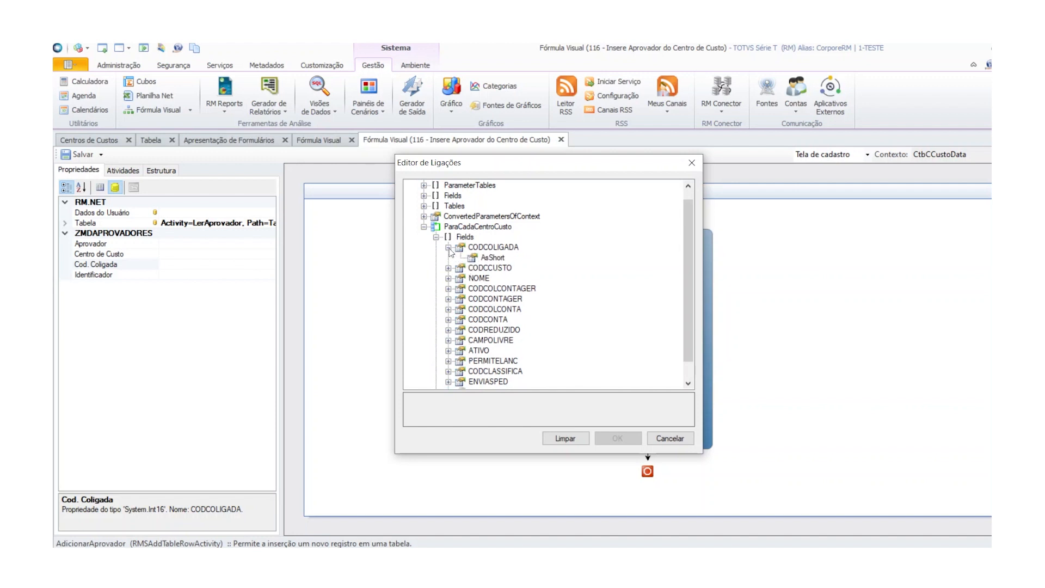
click(490, 257)
click(621, 438)
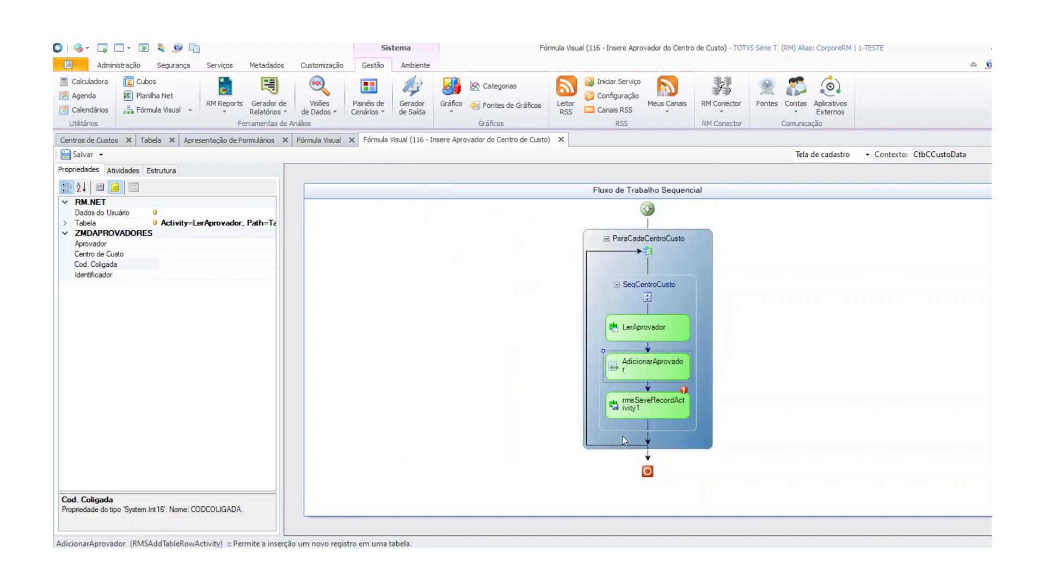
Bind the Centro de Custo property of AdicionarAprovador to the CODCCUSTO field under ParaCadaCentroCusto
click(177, 254)
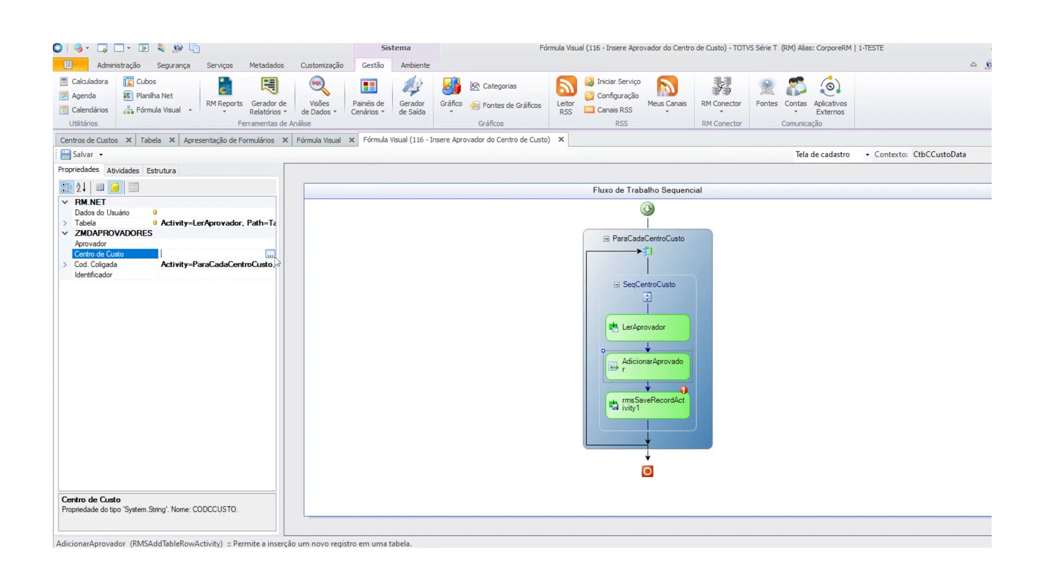
click(270, 254)
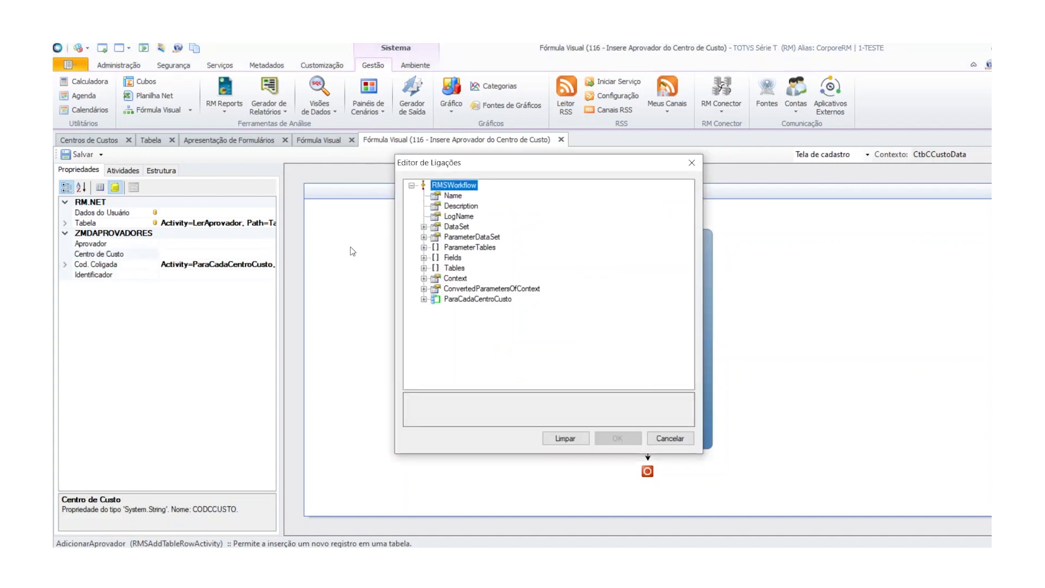
click(424, 299)
click(436, 310)
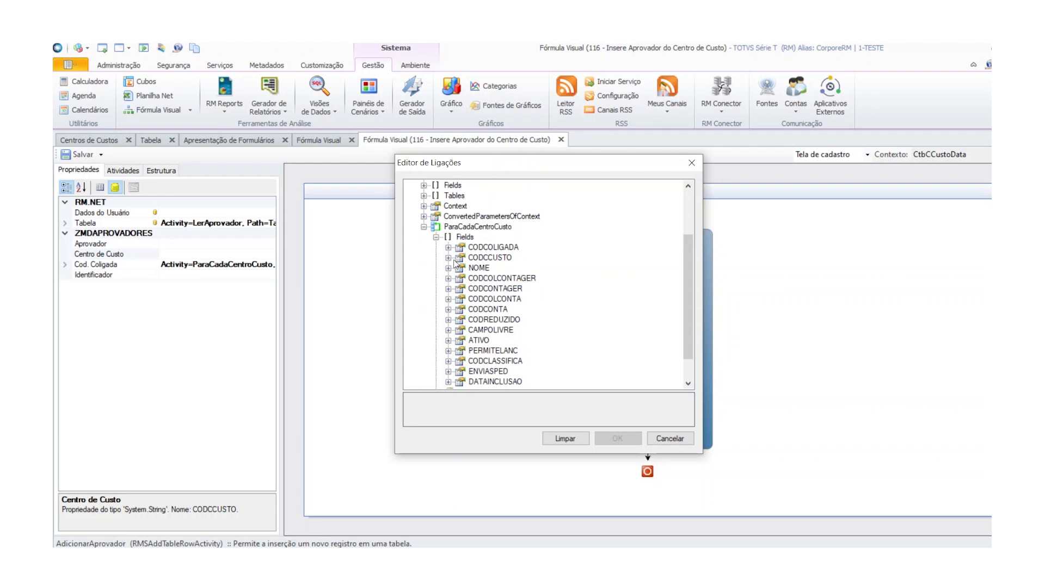
click(448, 257)
click(492, 268)
click(615, 437)
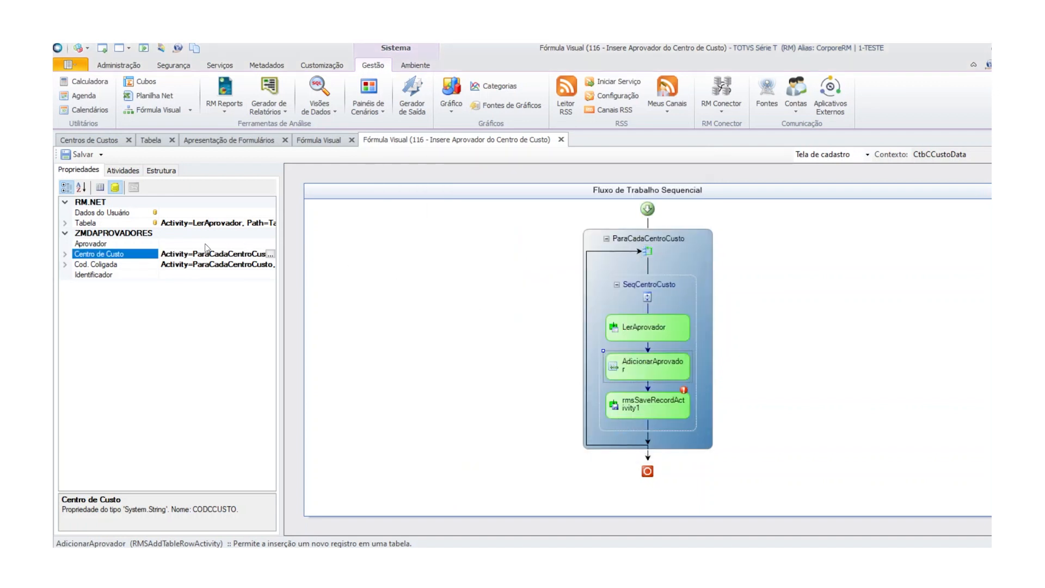
Examine the workflow's execution parameter definition, including the control type, source action and key settings of the Aprovador column
click(177, 243)
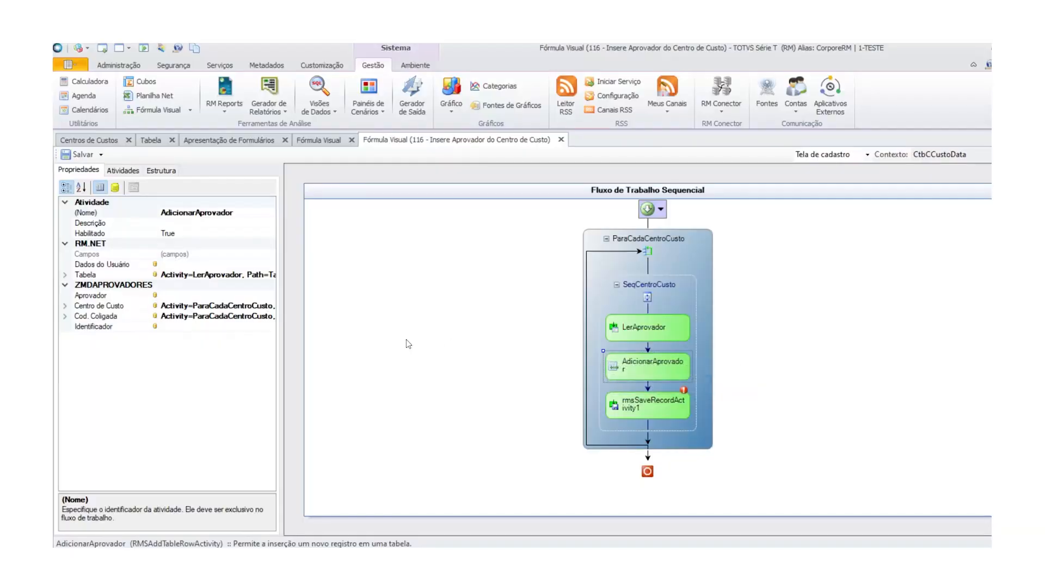
click(406, 338)
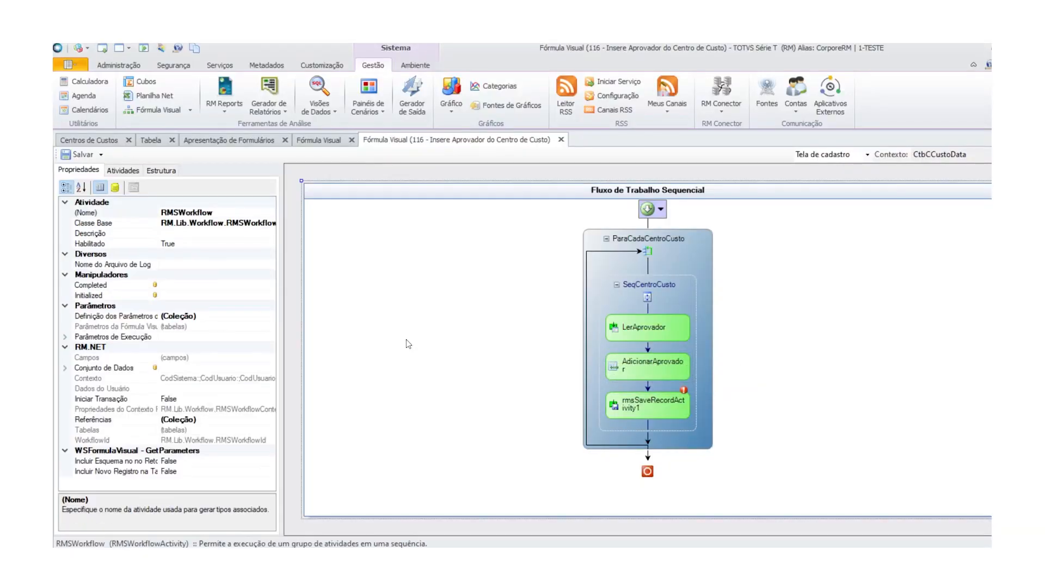
click(270, 316)
click(272, 316)
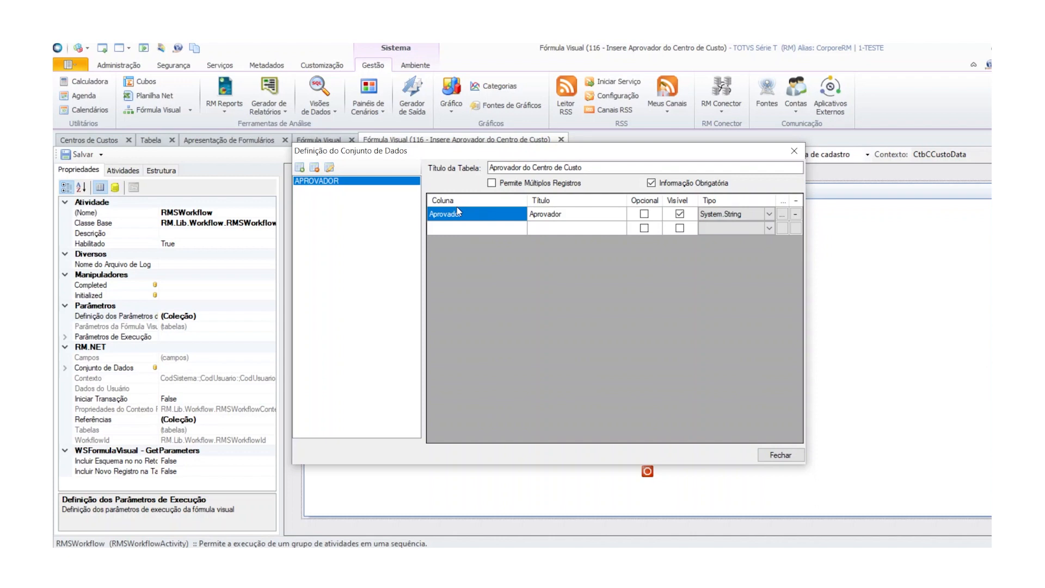
click(768, 224)
click(783, 214)
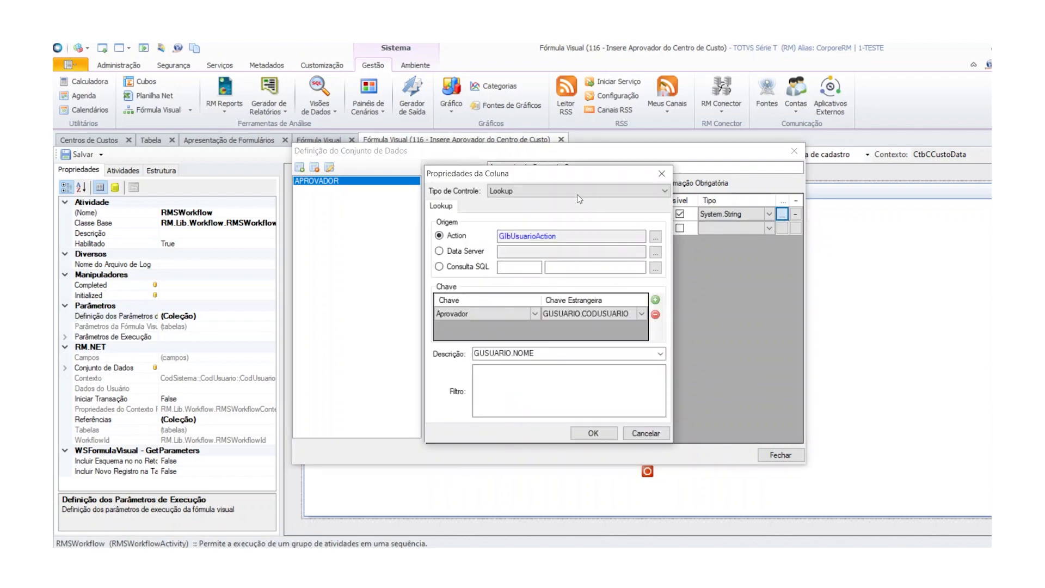
click(578, 192)
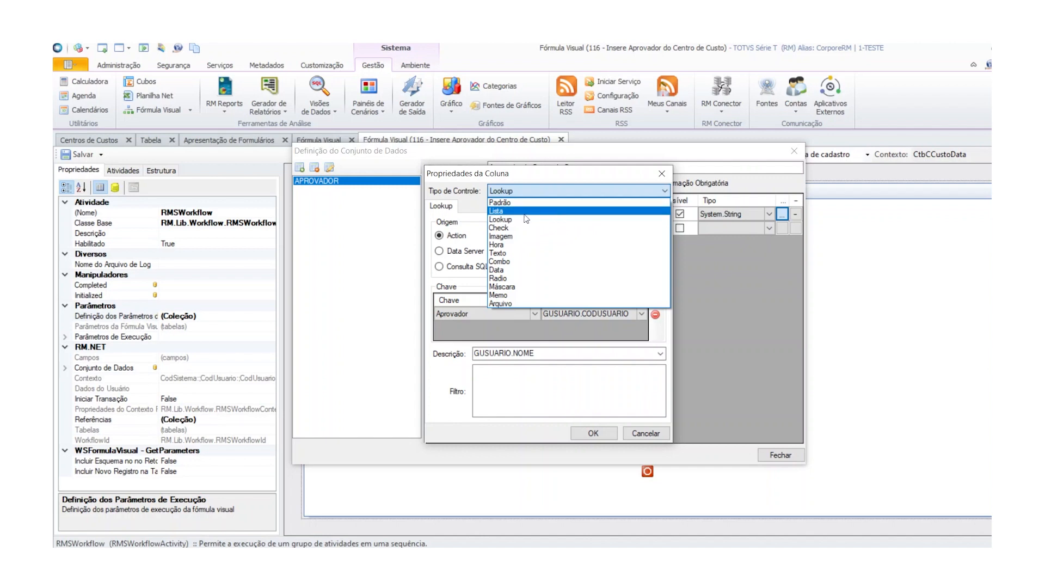
click(515, 175)
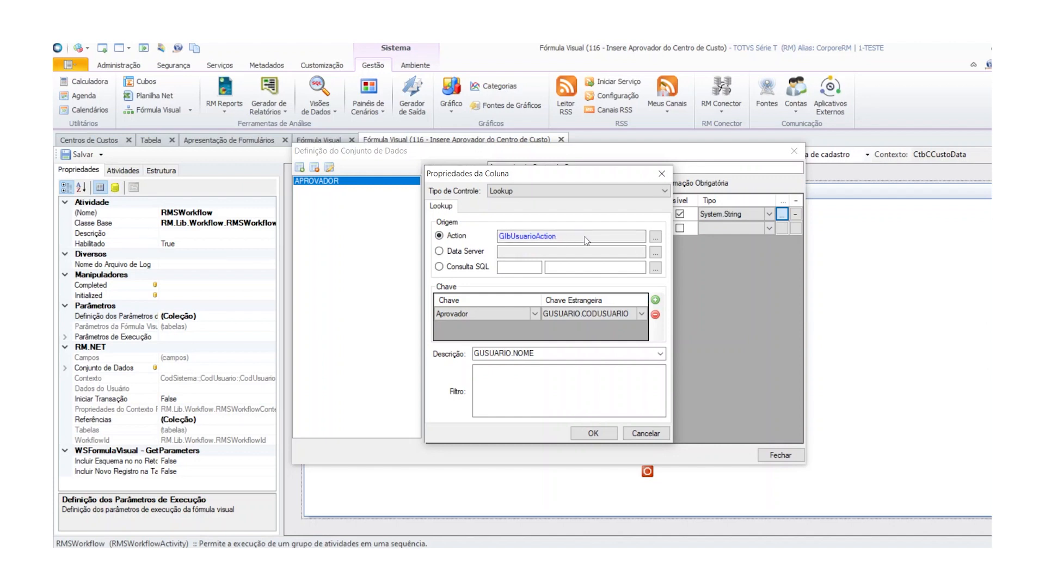
click(455, 315)
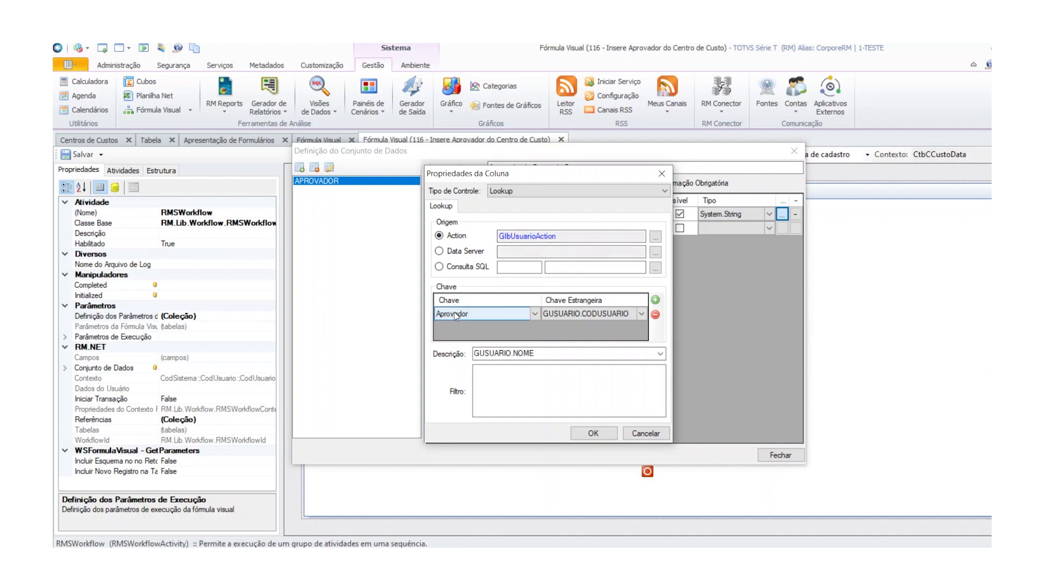
click(560, 318)
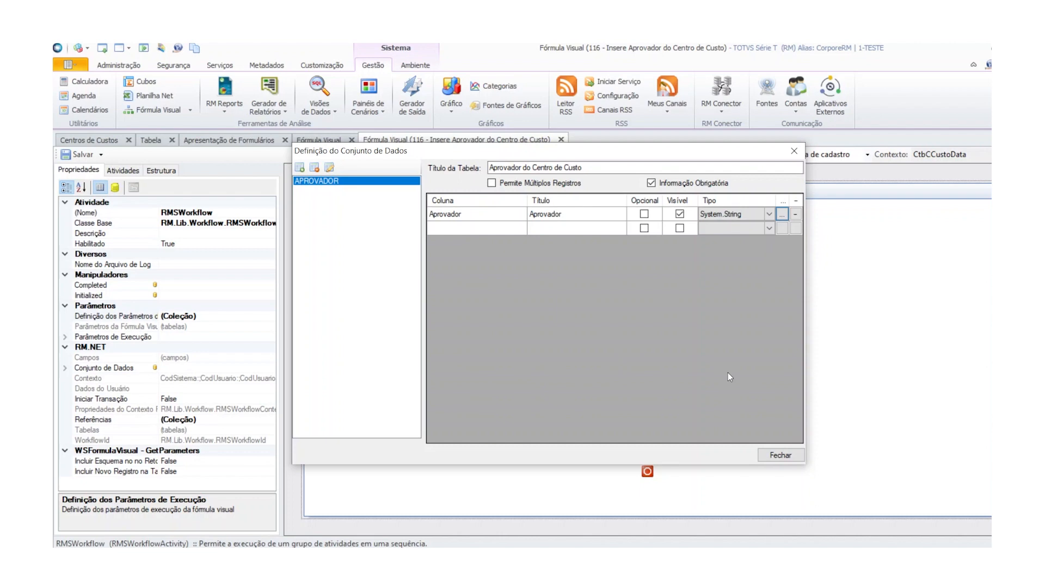
click(790, 456)
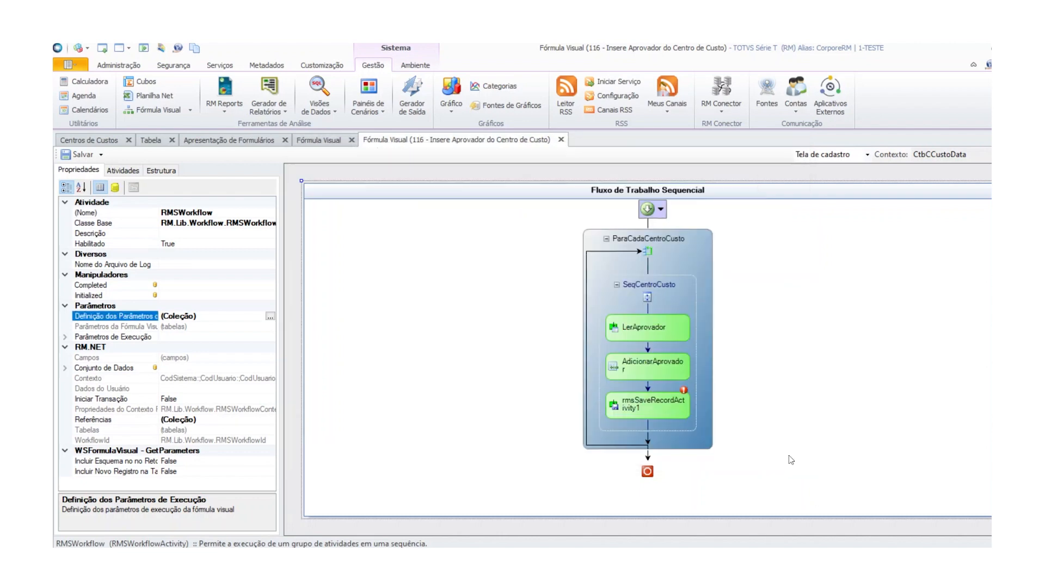
Bind the Aprovador property of AdicionarAprovador to the AsString value of Aprovador in the APROVADOR parameter table
click(650, 373)
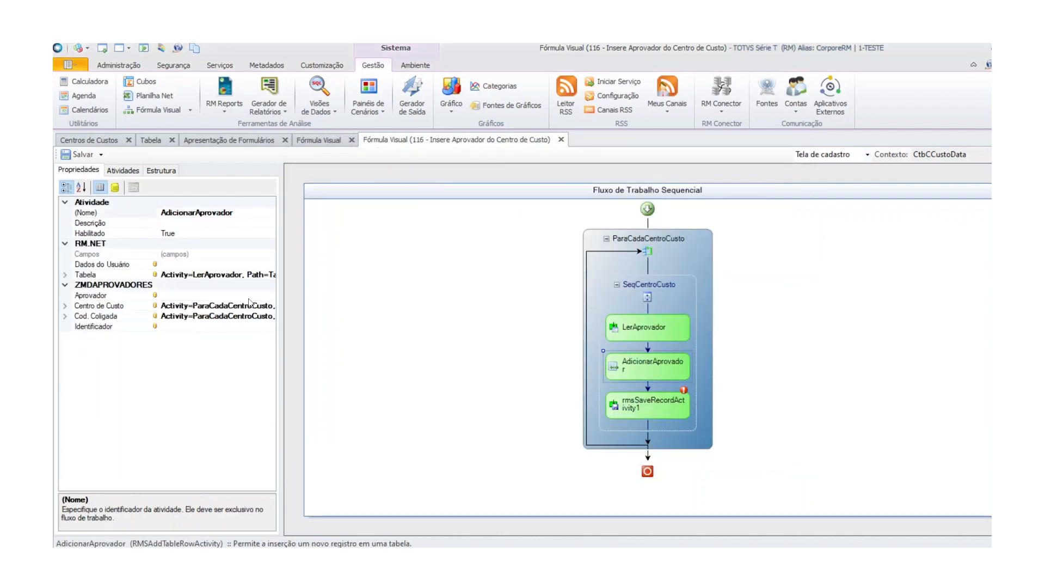
click(188, 295)
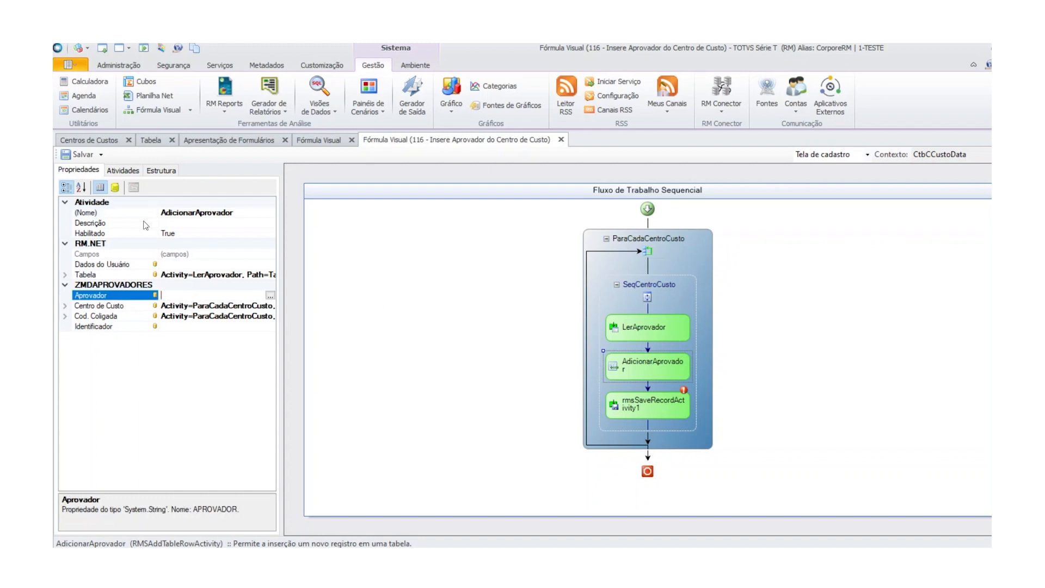
click(115, 187)
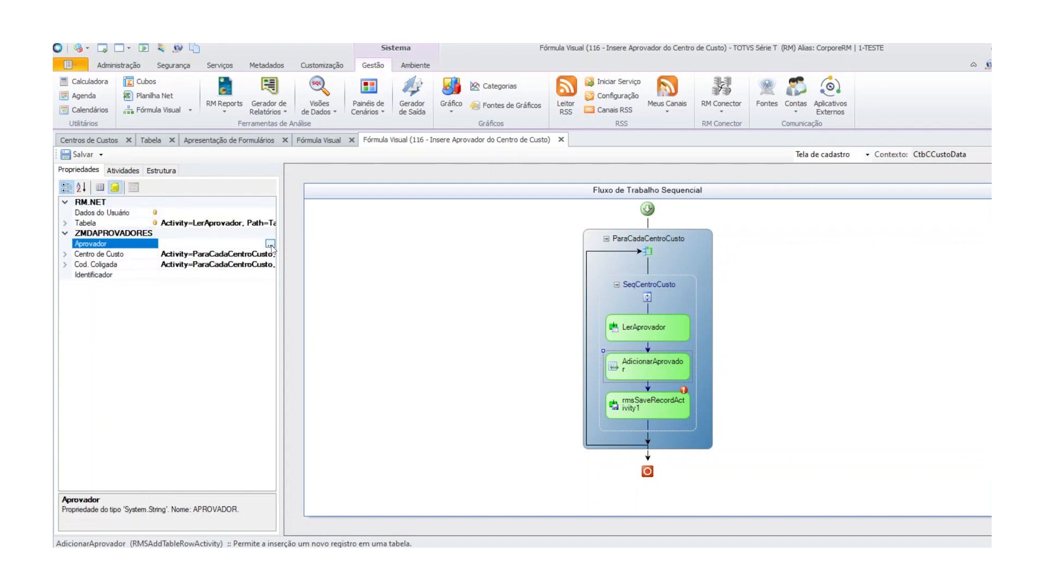
click(270, 244)
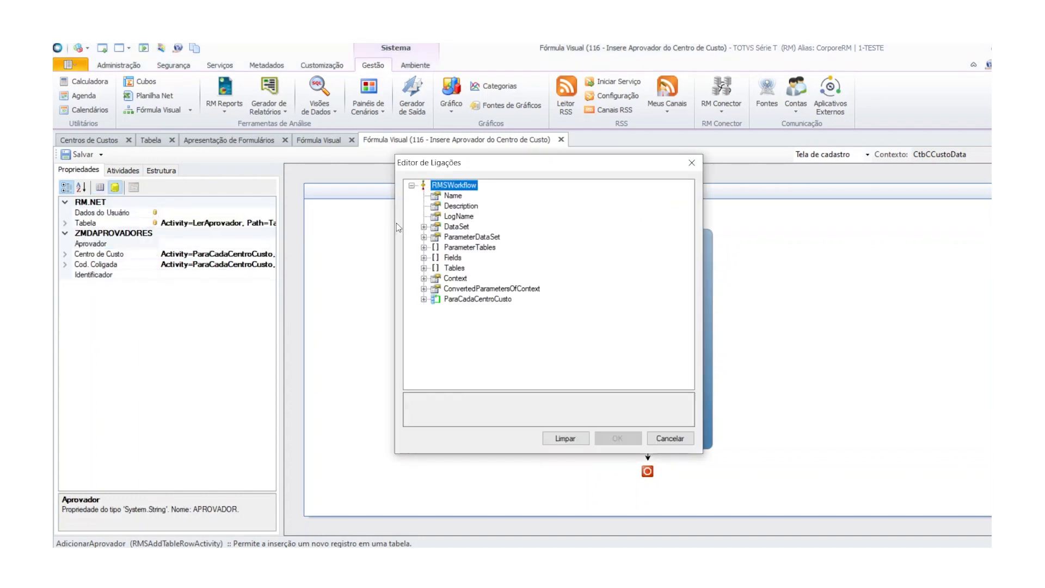
click(423, 248)
click(436, 258)
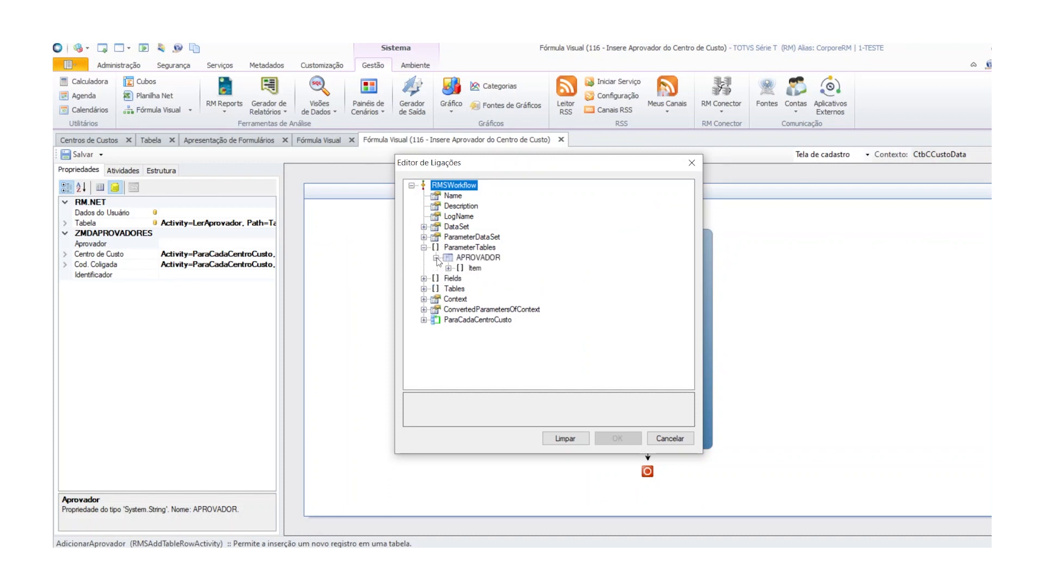
click(448, 268)
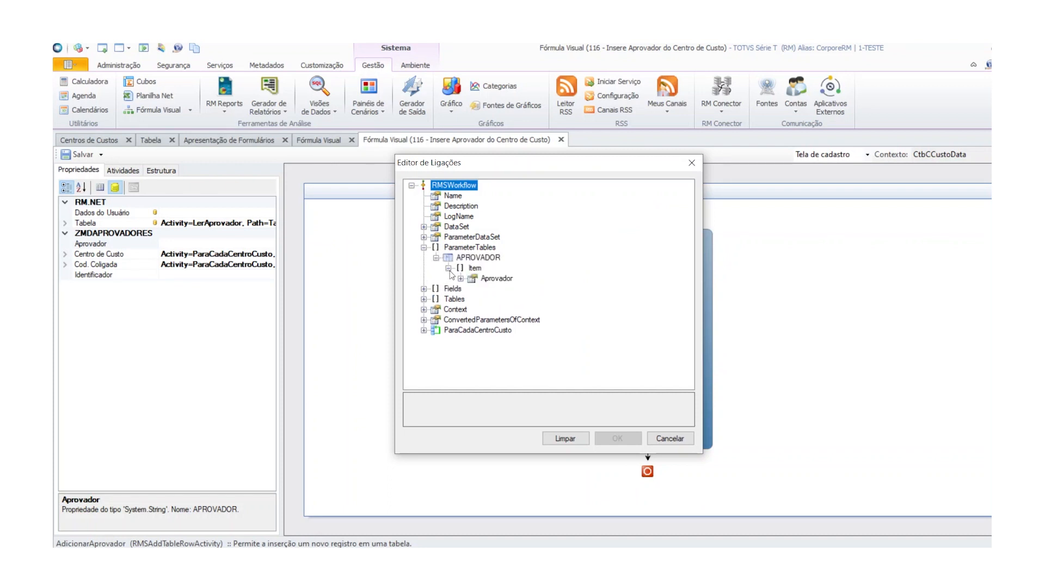
click(460, 278)
click(499, 290)
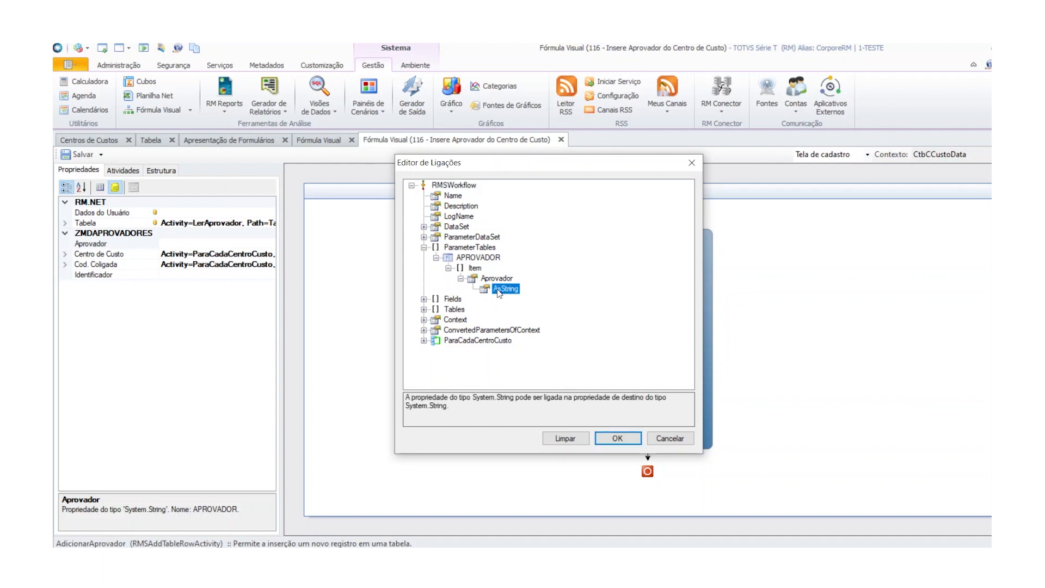
click(621, 437)
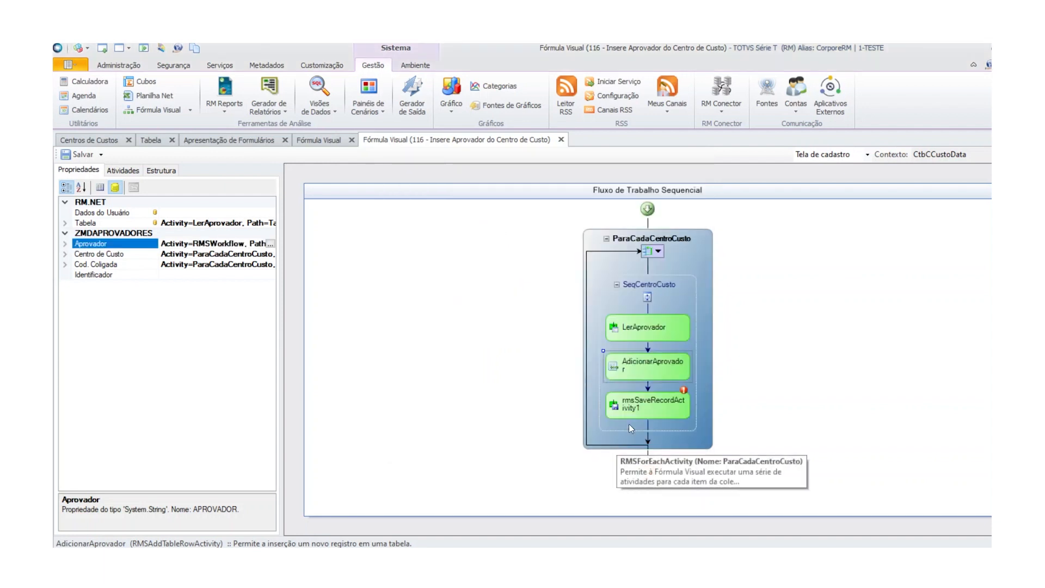
Rename the save record activity to SalvarAprovador and set its Atividade Ler Registro to LerAprovador
click(639, 403)
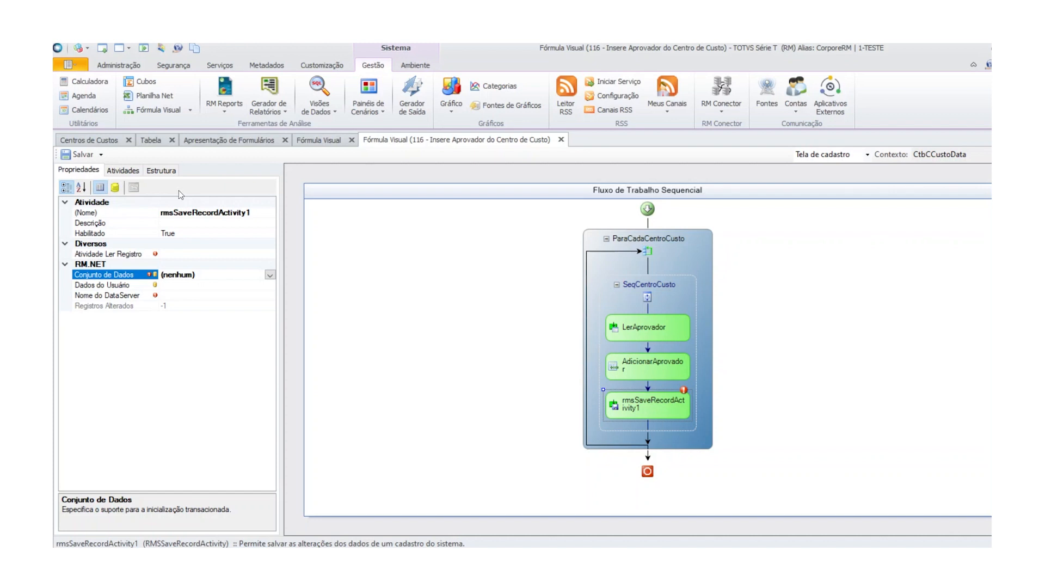
click(235, 212)
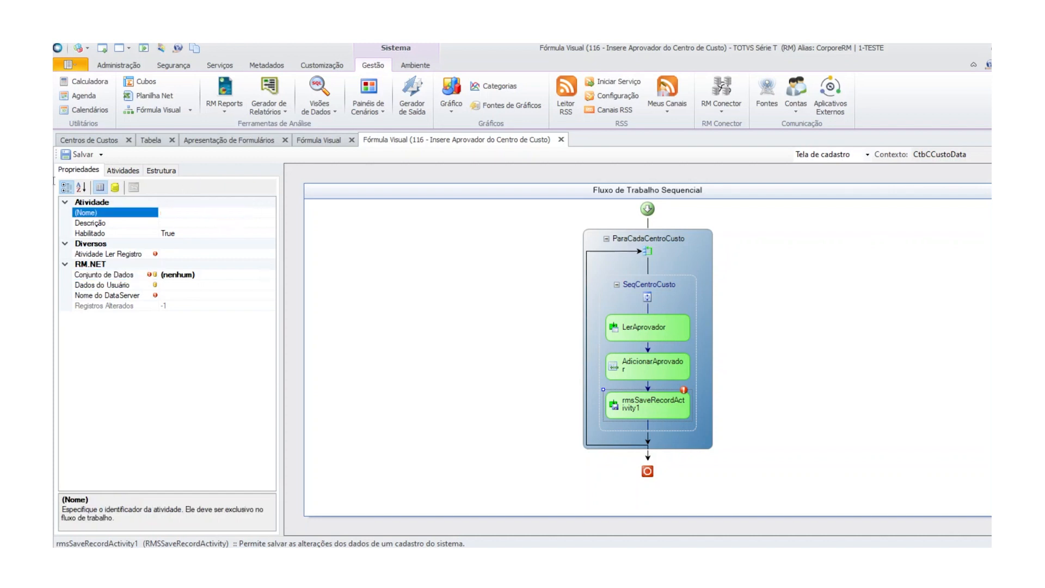
text(SalvarAprovador)
click(230, 253)
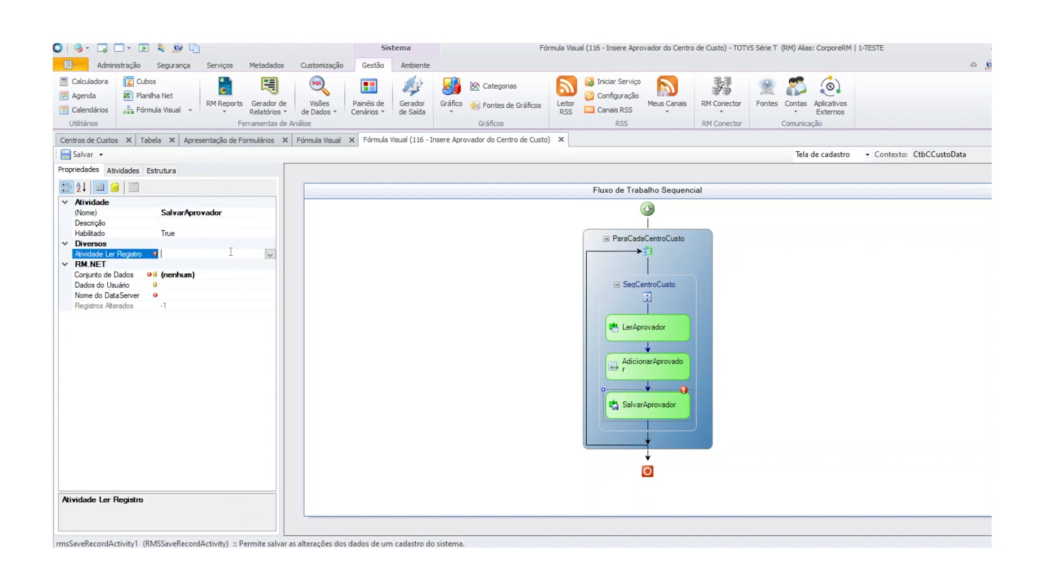
click(270, 254)
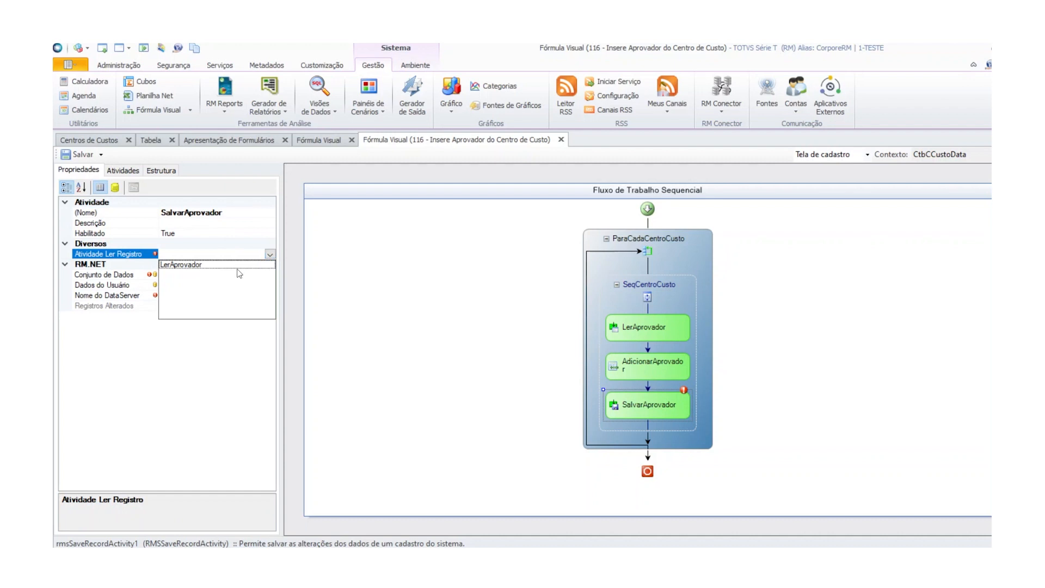
click(192, 269)
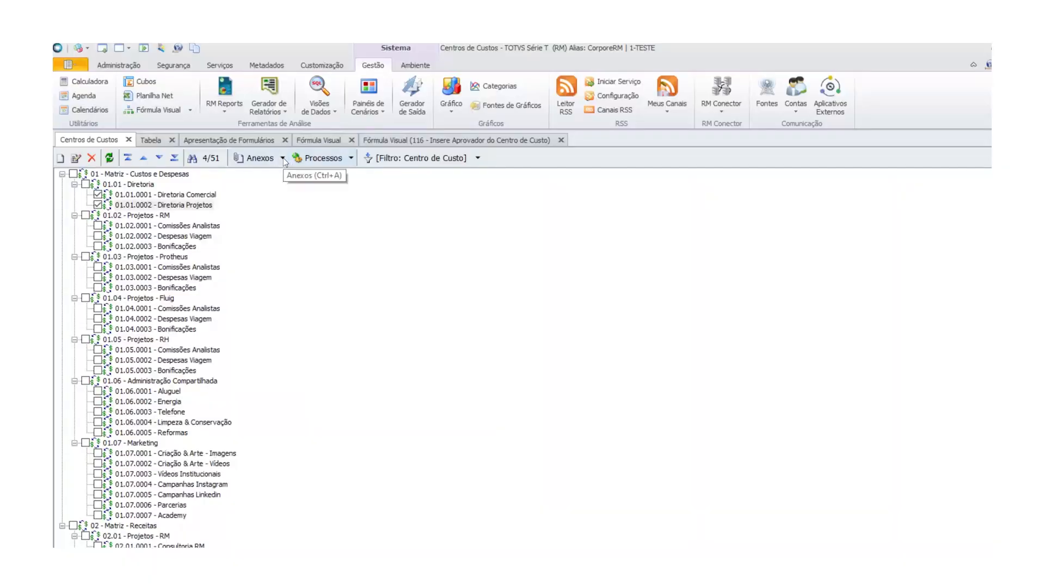
Add the Aprovadores do Centro de Custo action to the attachment configuration of the cost centers view
click(281, 158)
click(295, 262)
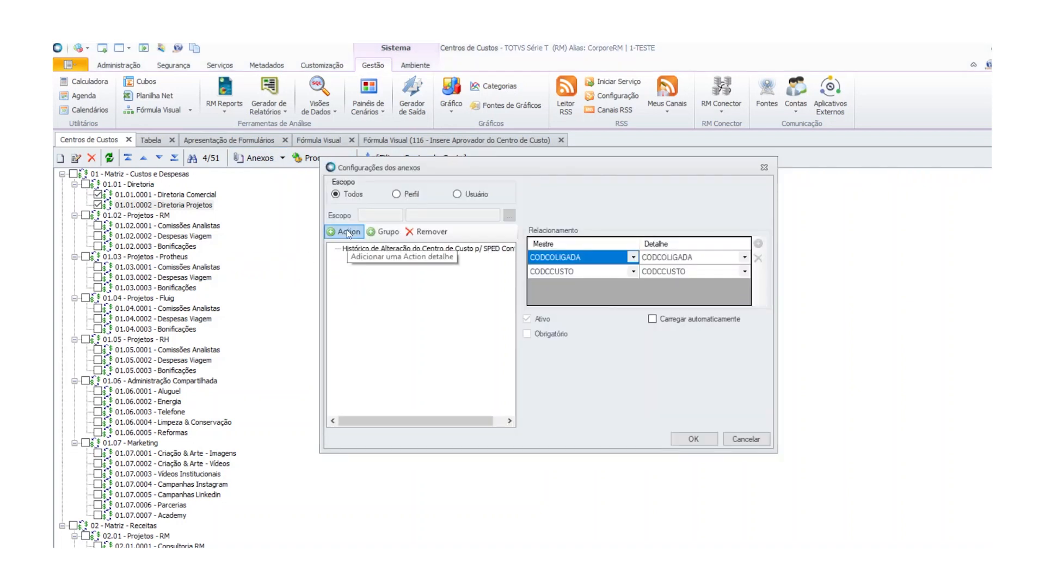
click(348, 232)
text(Aprovadores)
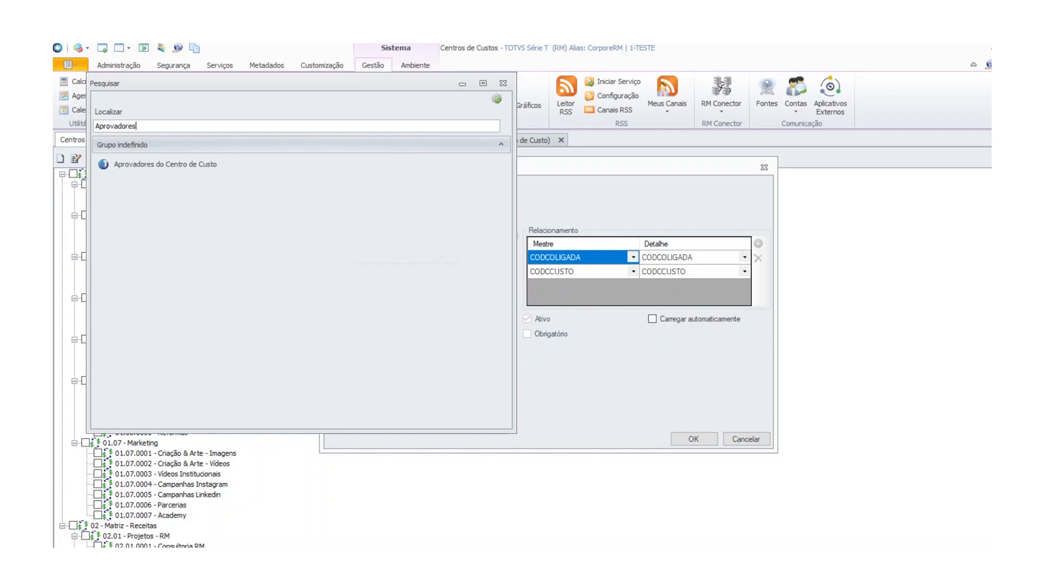
double_click(173, 169)
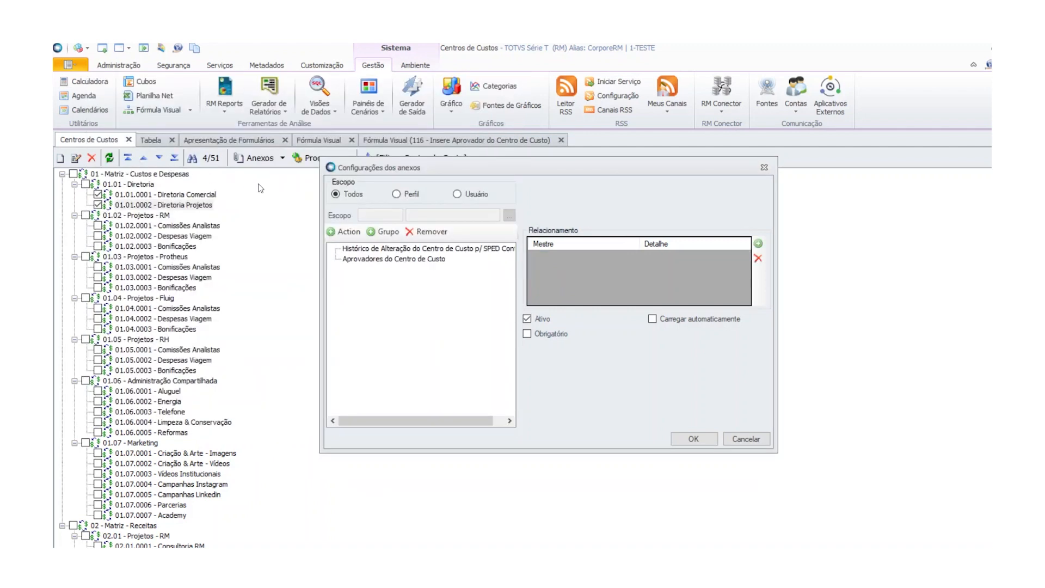
Add a relationship linking master field CODCOLIGADA to detail field ZMDAPROVADORES.CODCOLIGADA for the approvers attachment
click(759, 243)
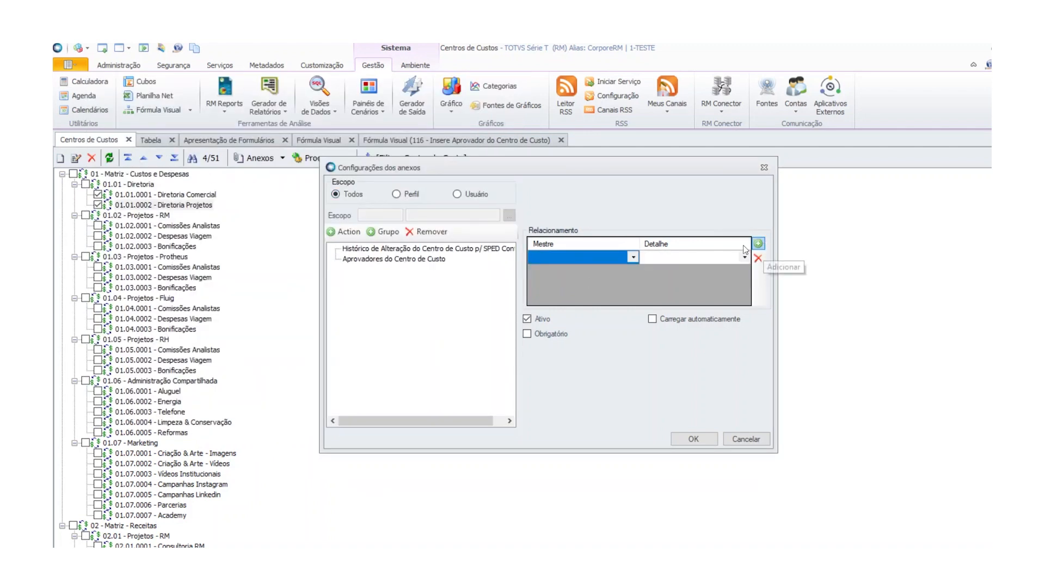
click(631, 259)
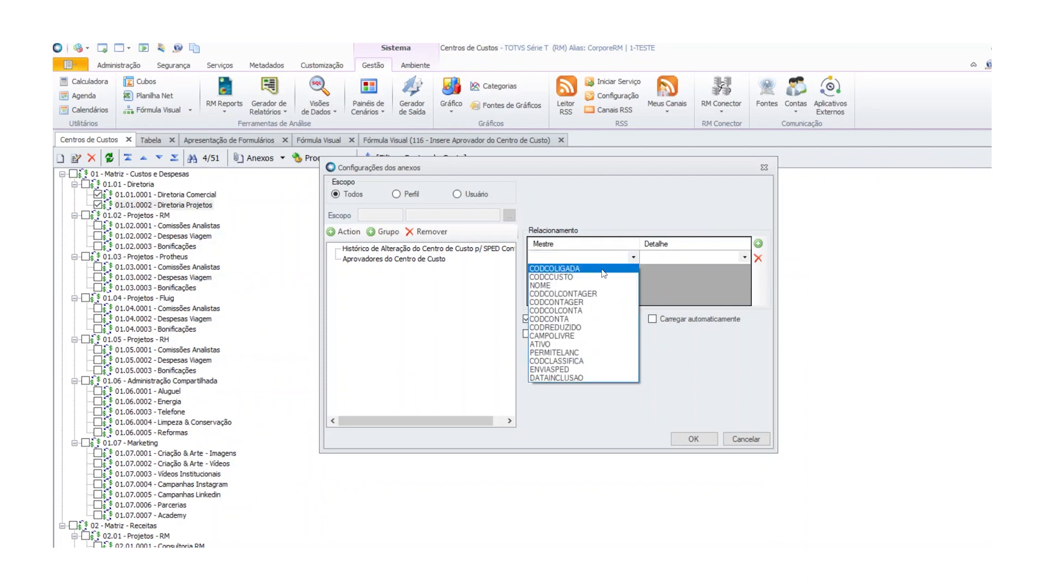
click(605, 268)
click(737, 258)
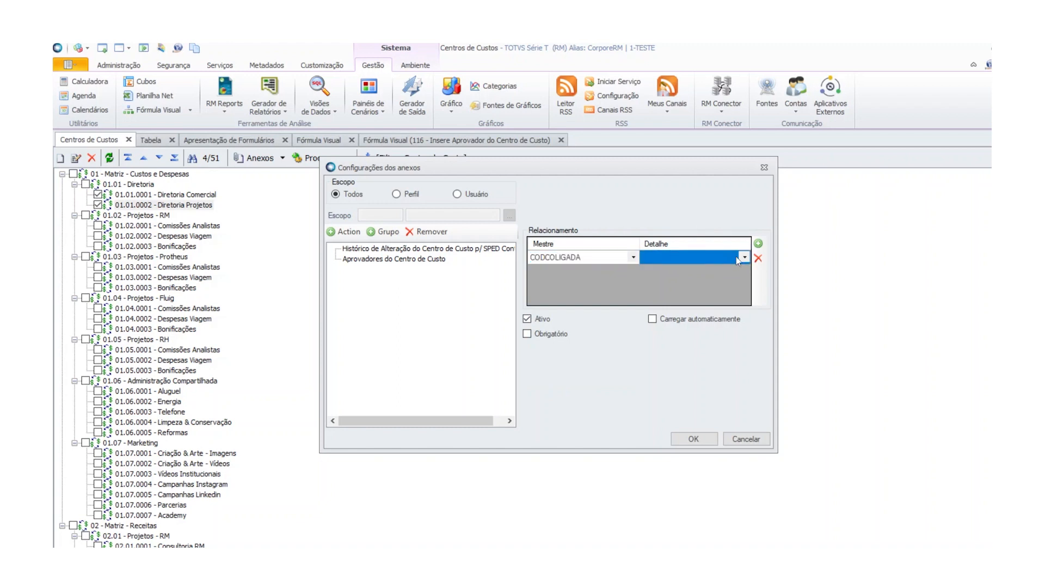
click(744, 258)
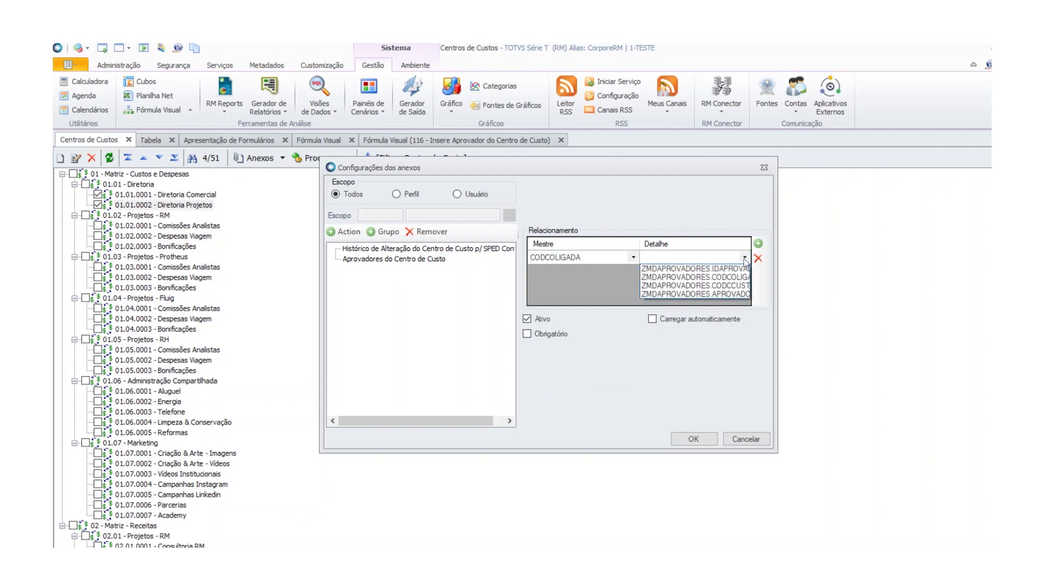
click(714, 277)
Add a second relationship linking master field CODCCUSTO to detail field ZMDAPROVADORES.CODCCUSTO
click(758, 243)
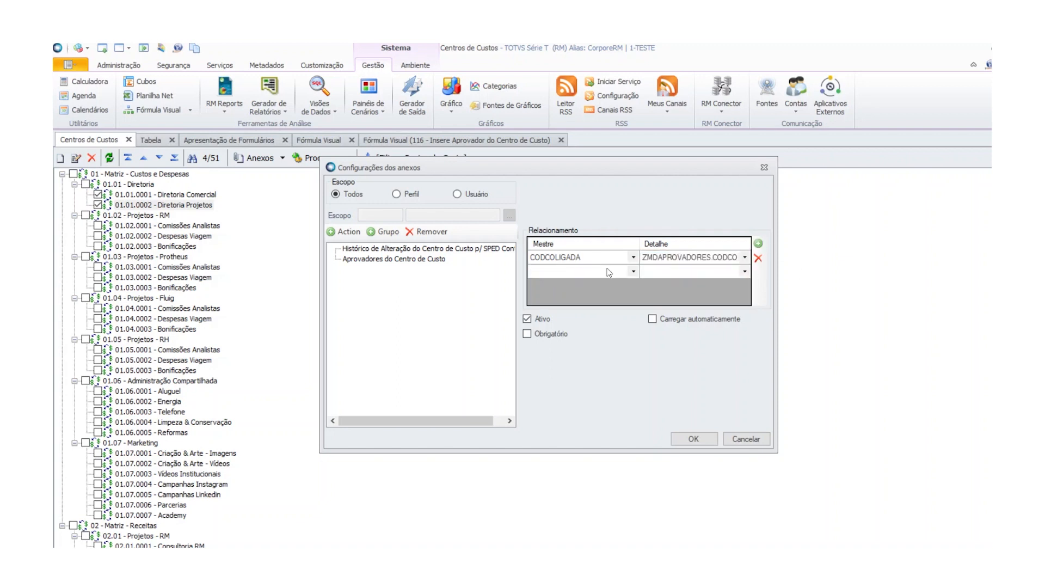
click(607, 271)
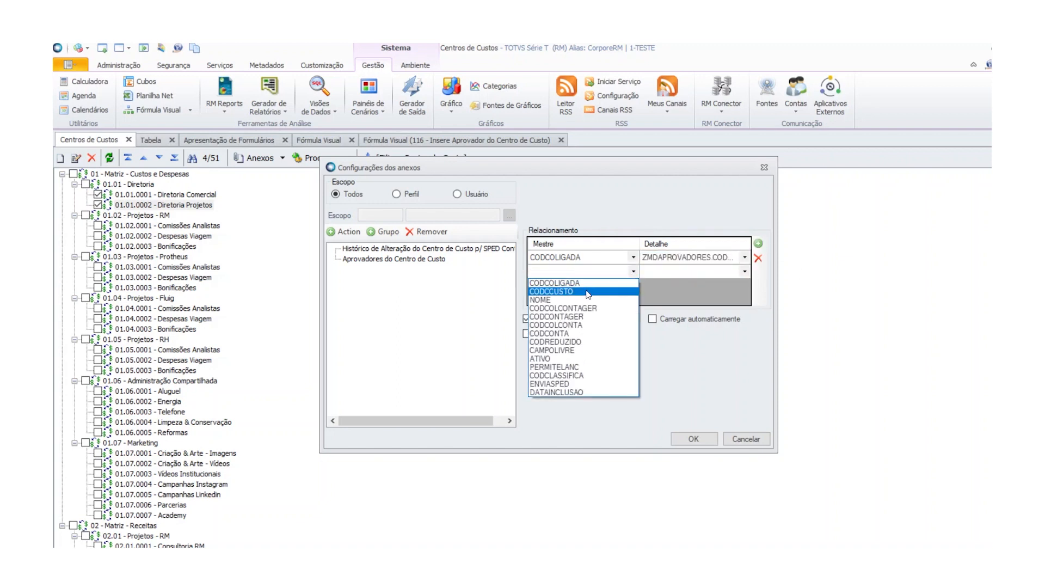
click(590, 292)
click(710, 272)
click(744, 271)
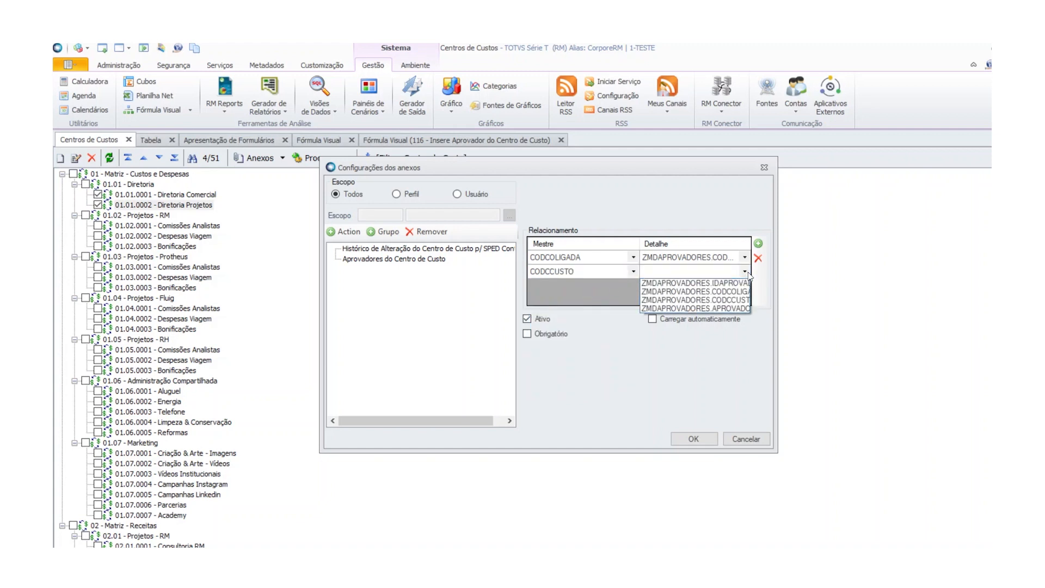
click(735, 302)
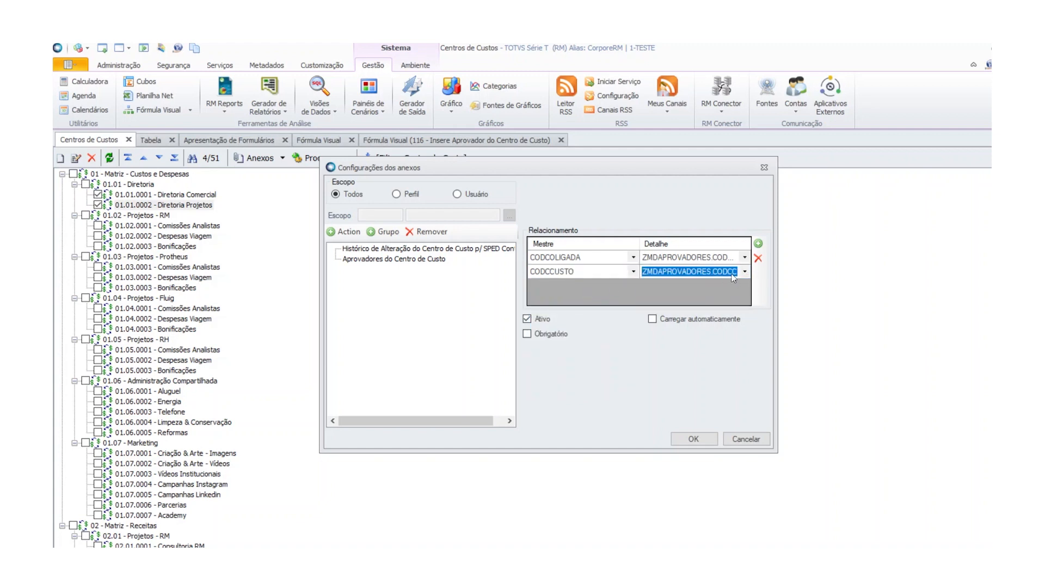
Apply the attachment configuration and open the Aprovadores do Centro de Custo attachment beside the cost centers
click(691, 443)
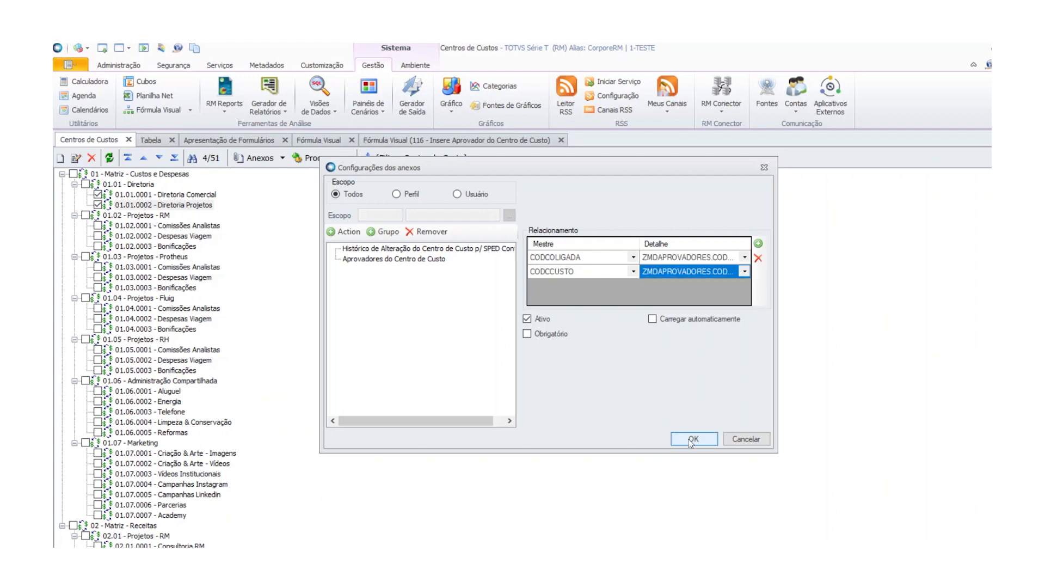
click(690, 441)
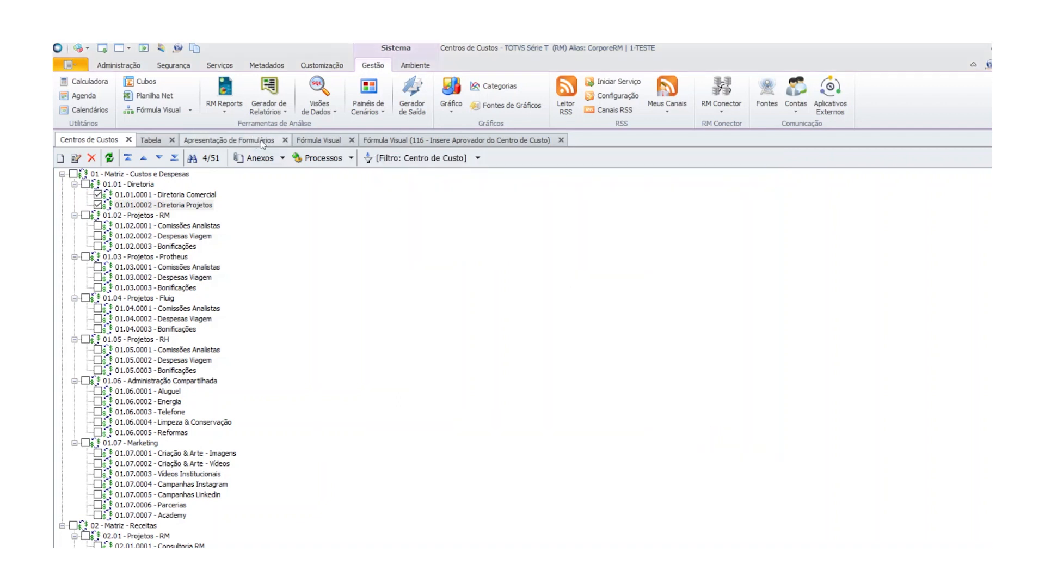
click(283, 158)
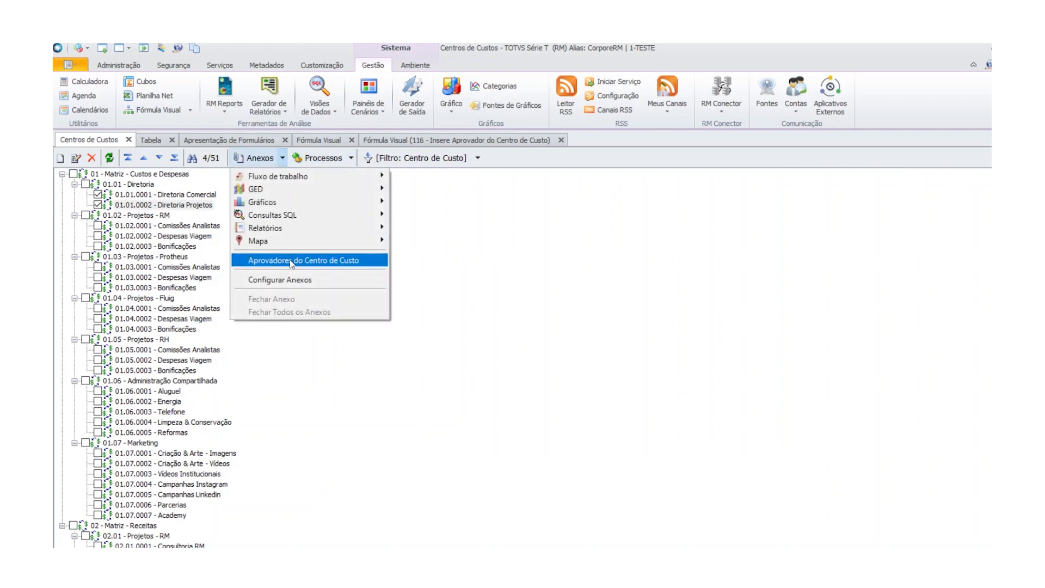
click(291, 261)
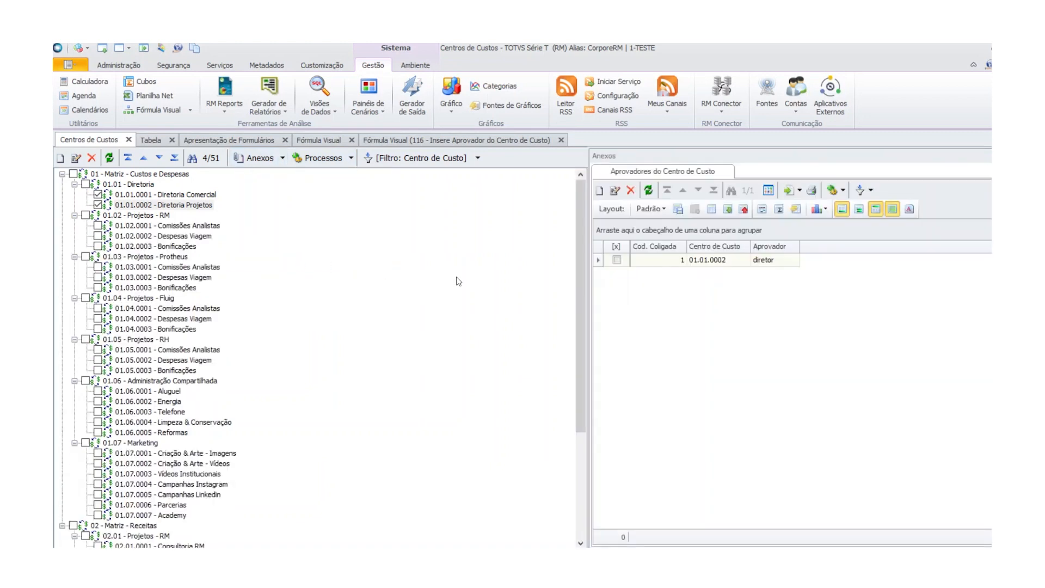
Link visual formula 116, Insere Aprovador do Centro de Custo, as a visual formula process of the cost centers view
click(352, 159)
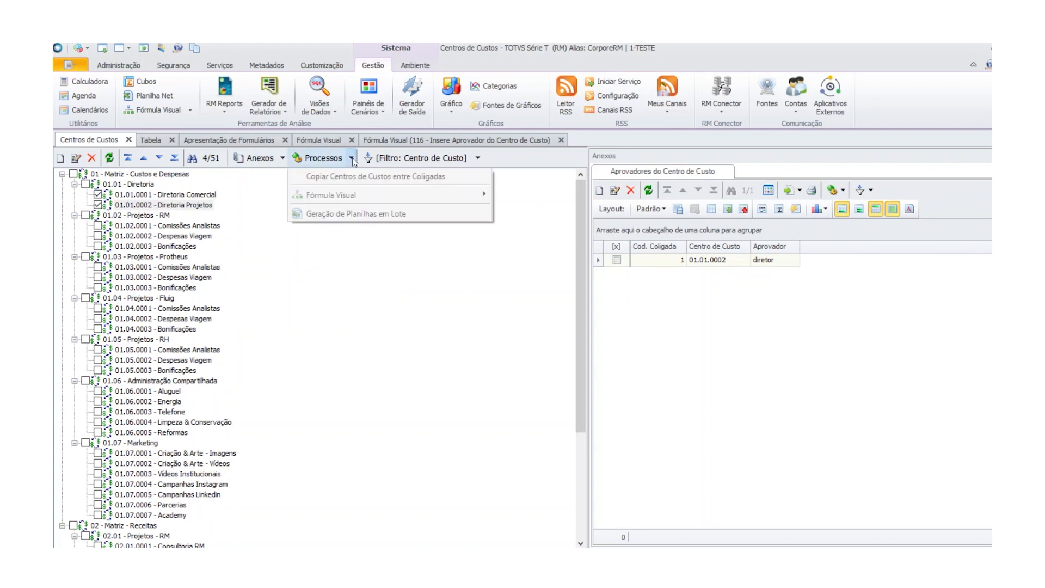
mouse_move(359, 204)
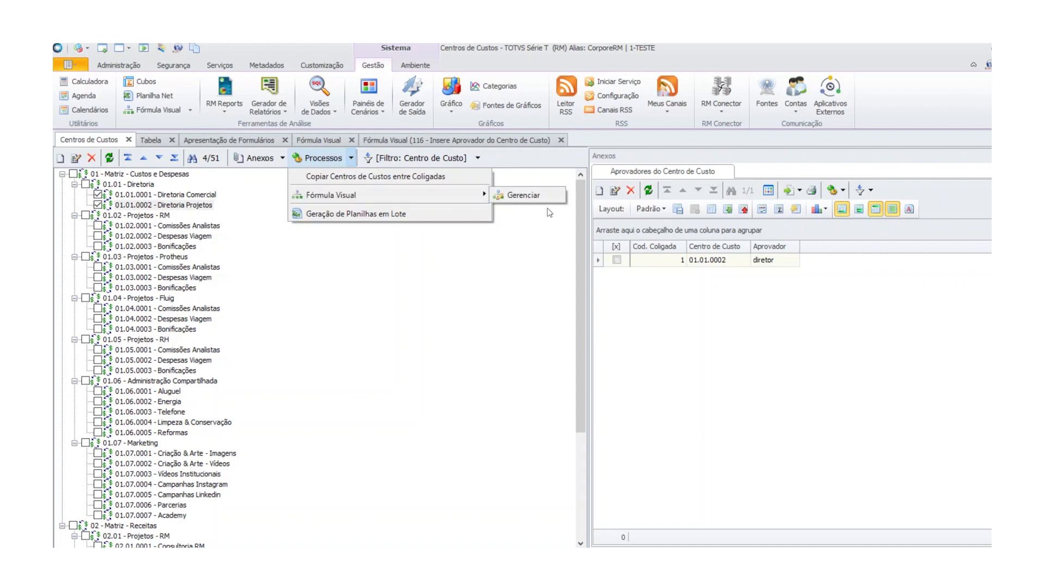
click(521, 196)
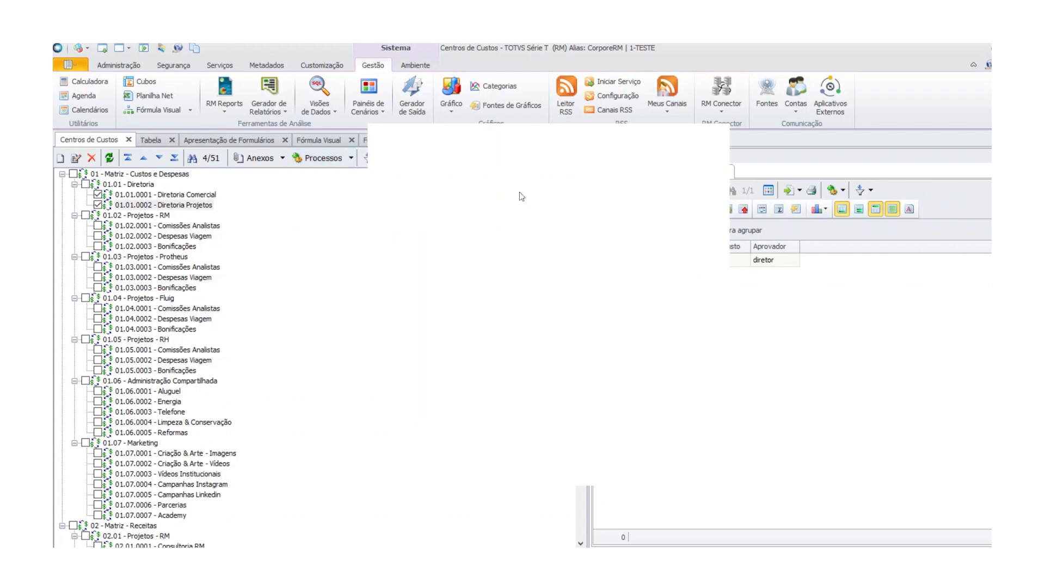
click(497, 154)
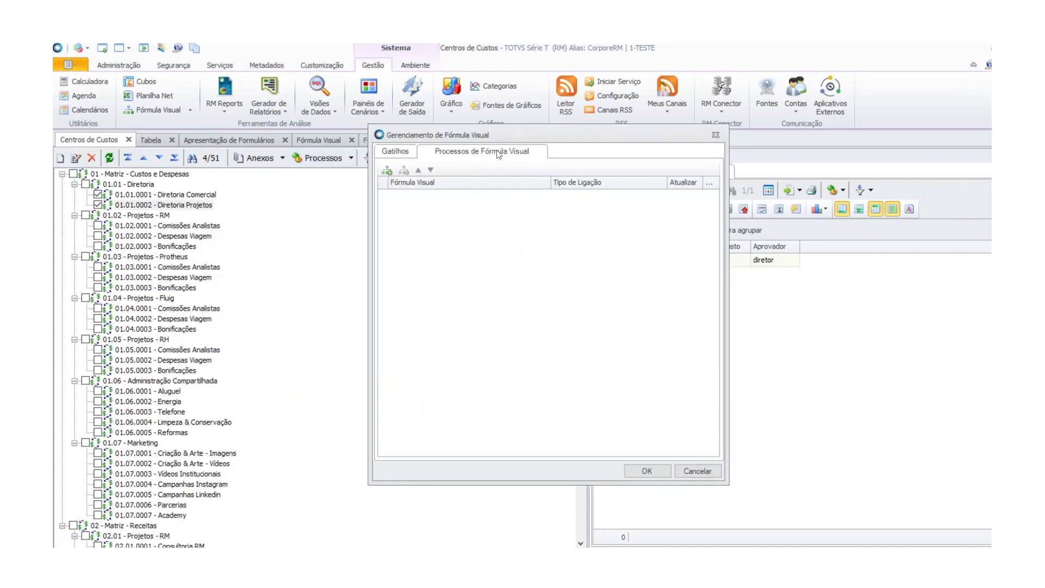
click(386, 170)
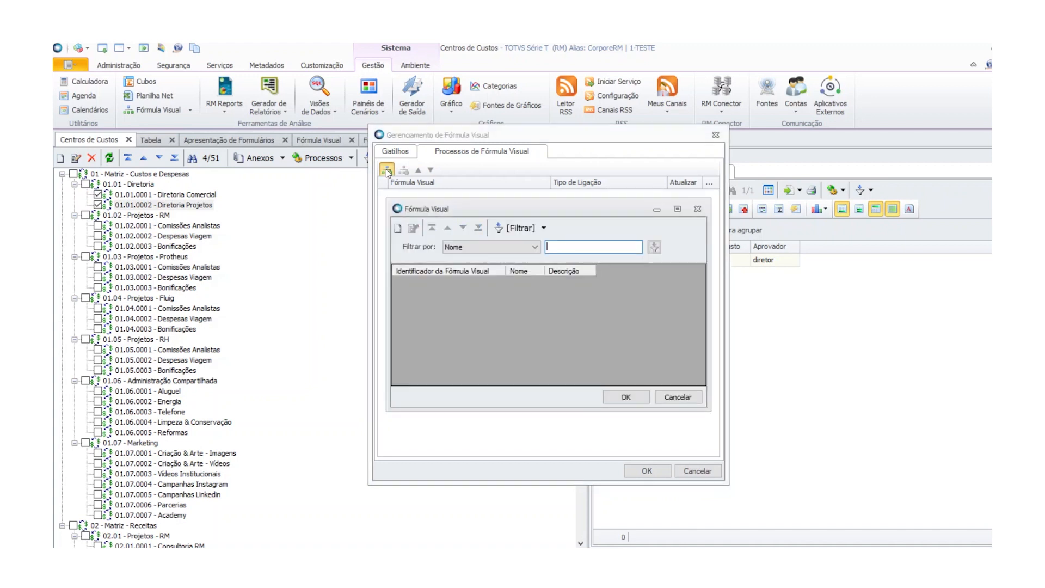
click(535, 247)
click(517, 265)
click(590, 245)
text(116)
key(Return)
click(573, 282)
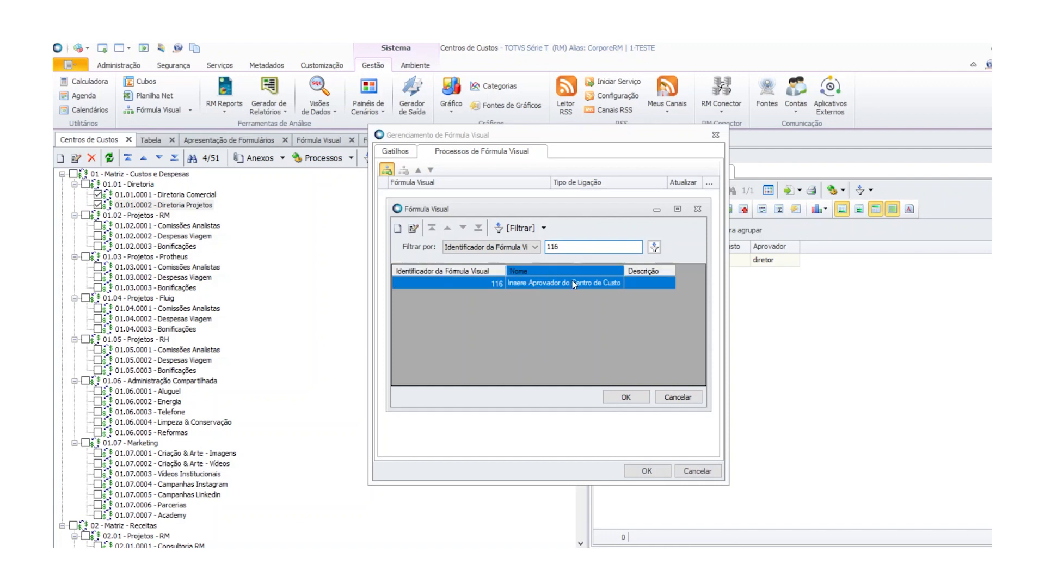
click(628, 394)
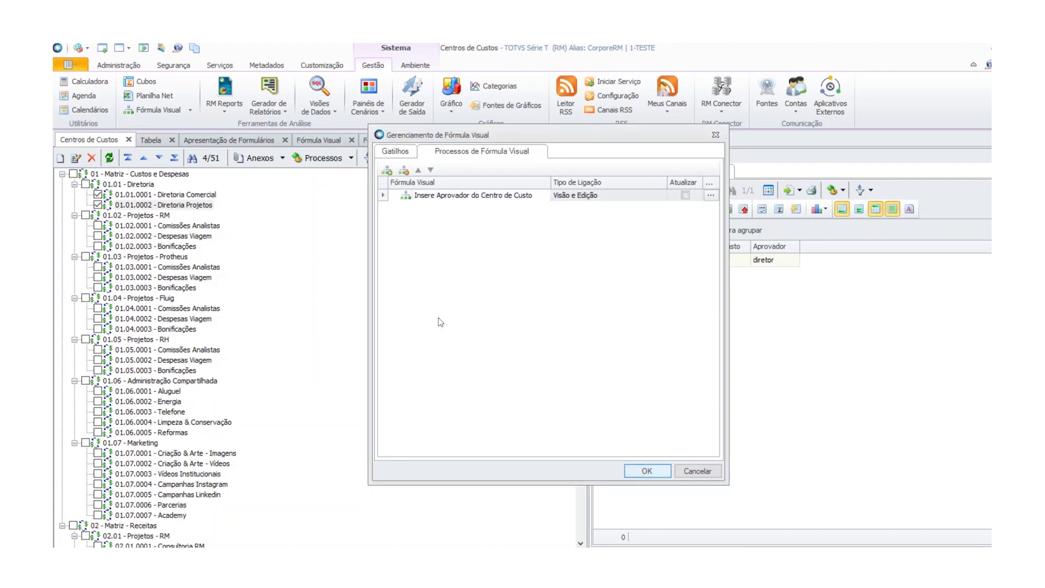
key(Return)
Open the list of visual formula processes available for the checked cost centers
click(323, 158)
mouse_move(410, 202)
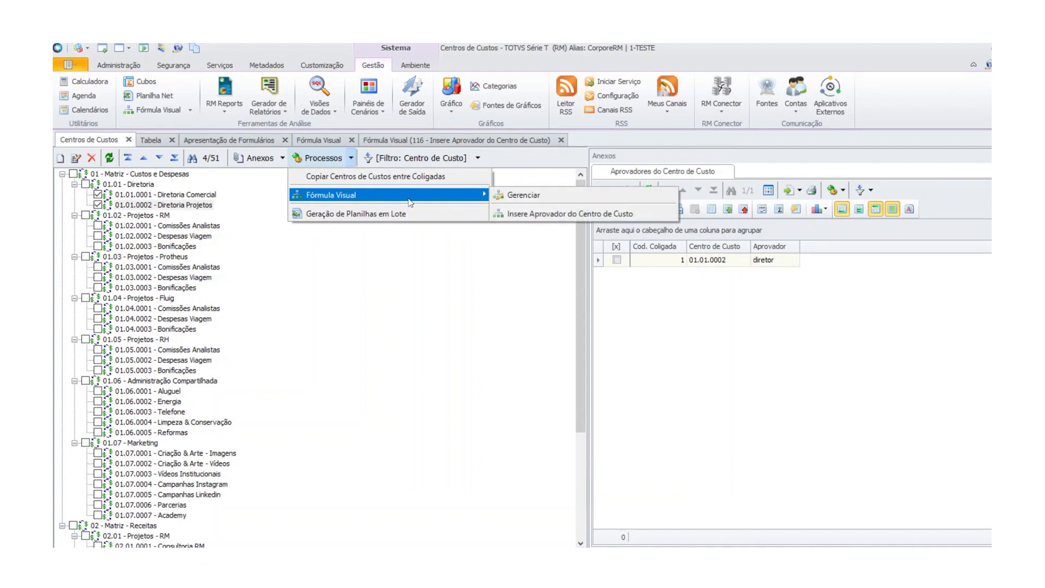